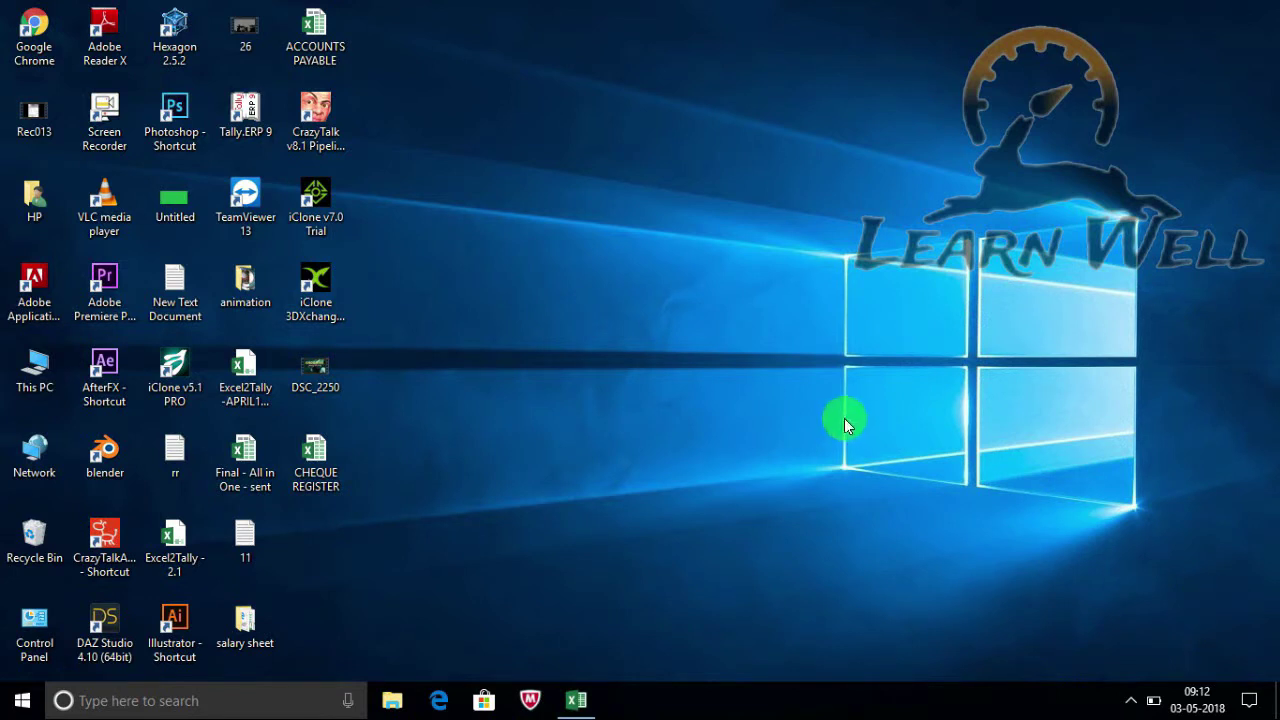
Refresh the desktop and bring the CHEQUE REGISTER workbook to the front
right_click(761, 372)
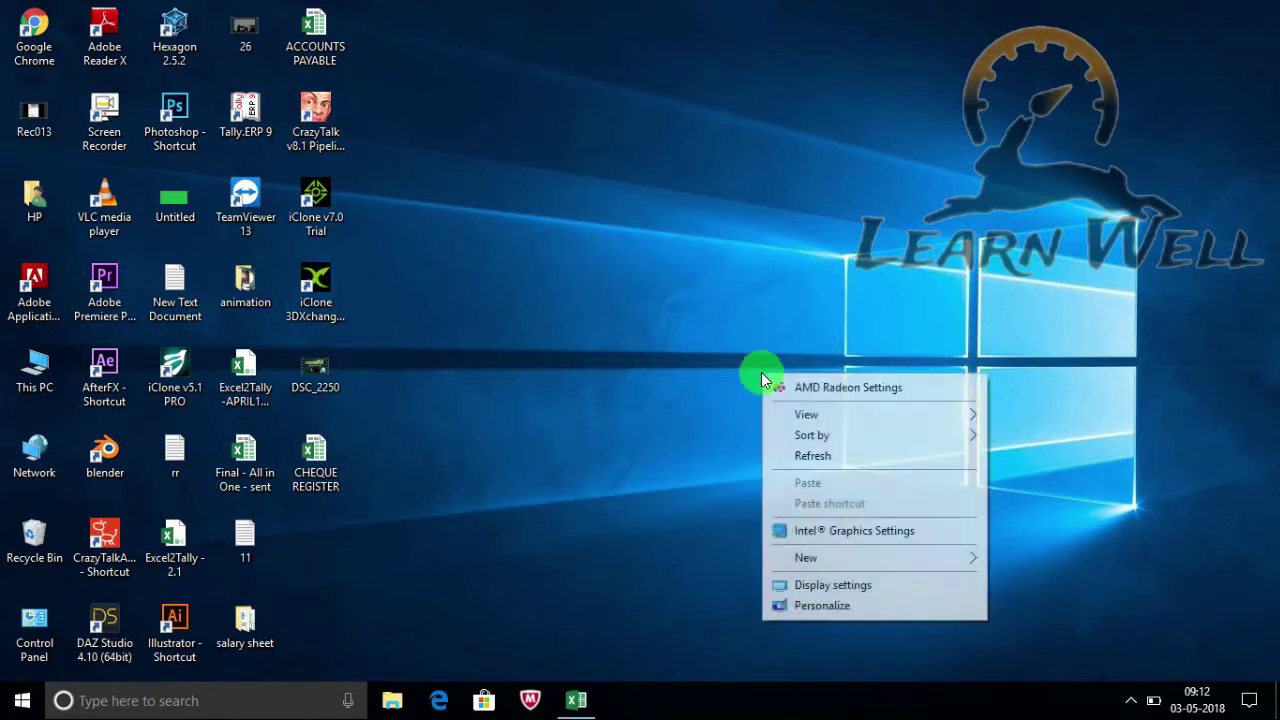
click(800, 460)
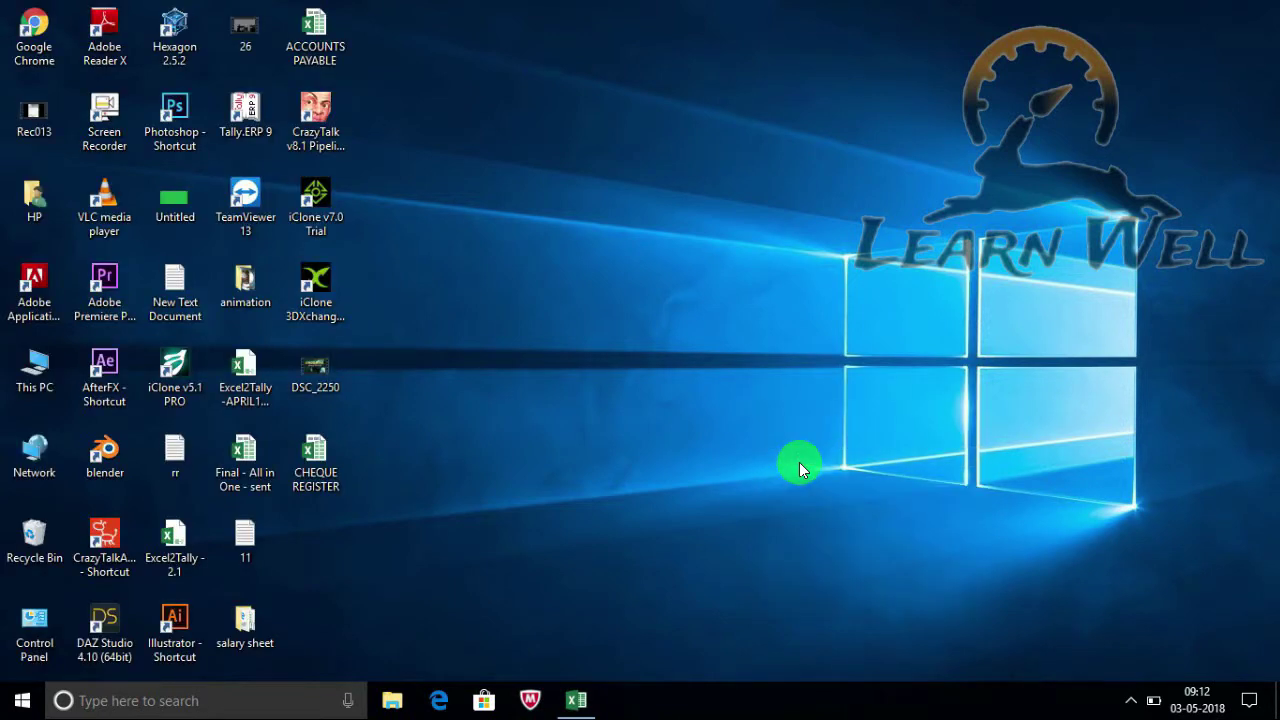
click(576, 695)
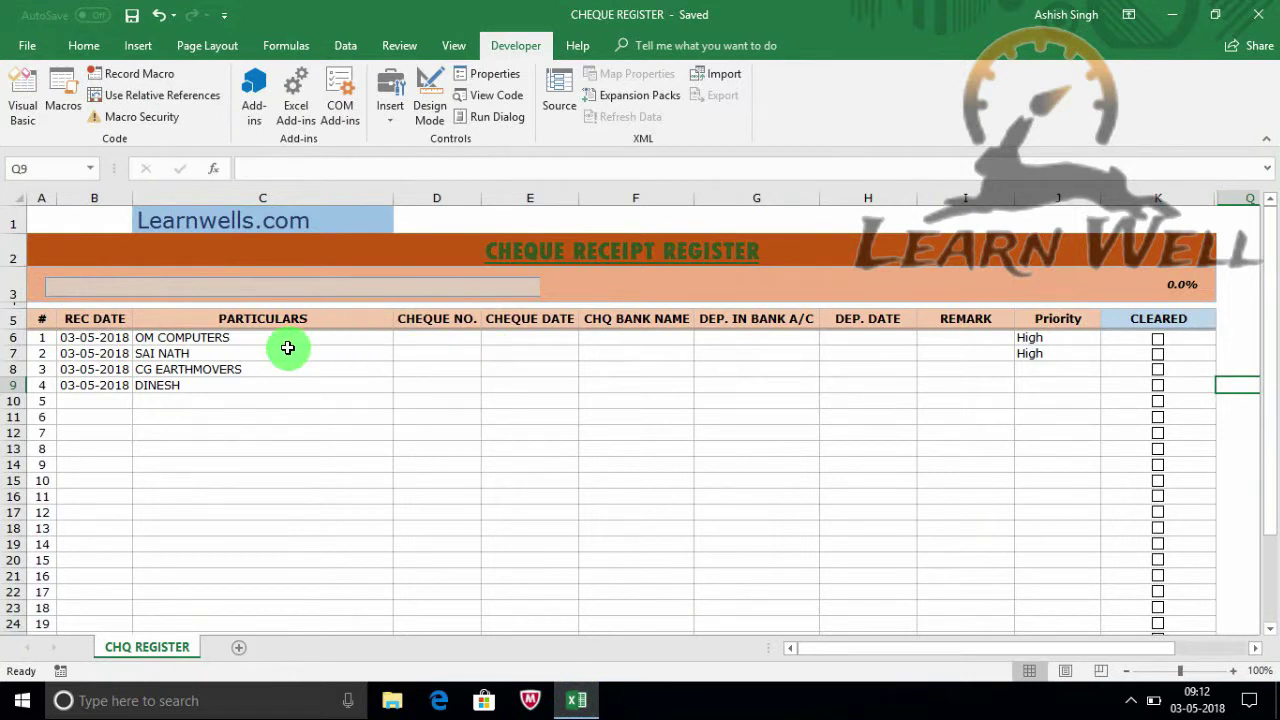
Walk through row 6's cells, from REC DATE and OM COMPUTERS across to REMARK
click(106, 318)
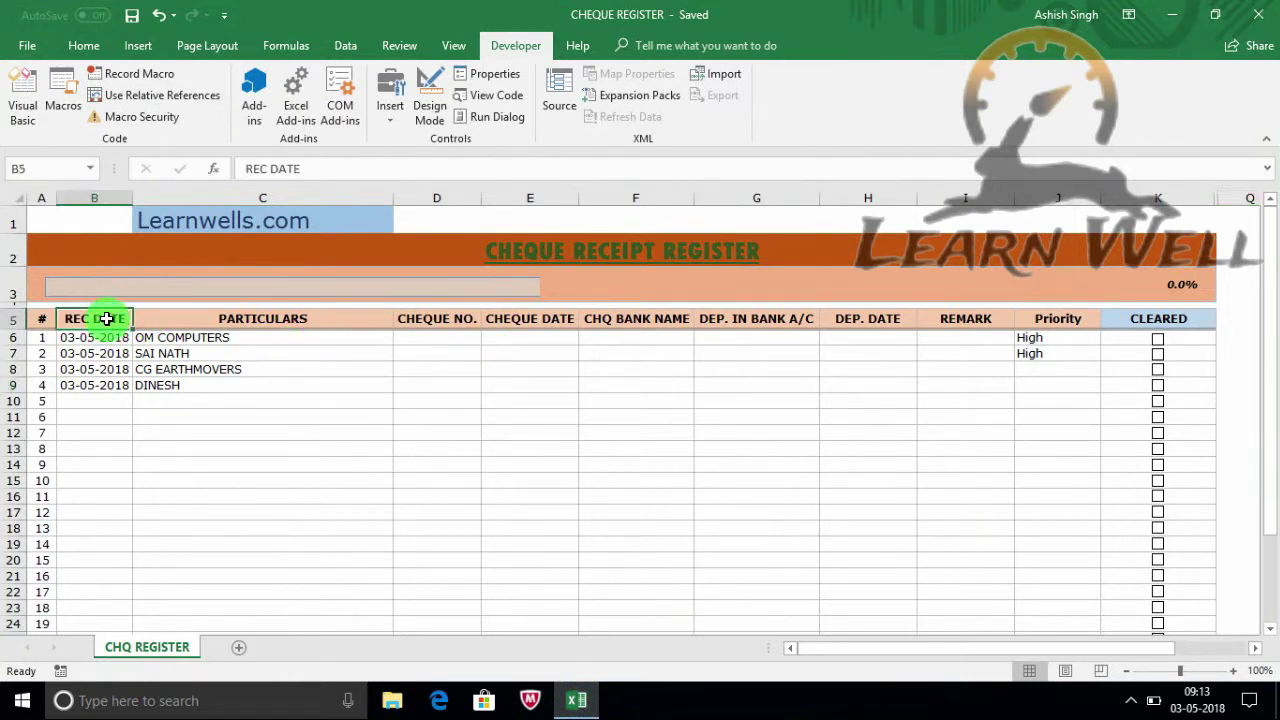
click(295, 337)
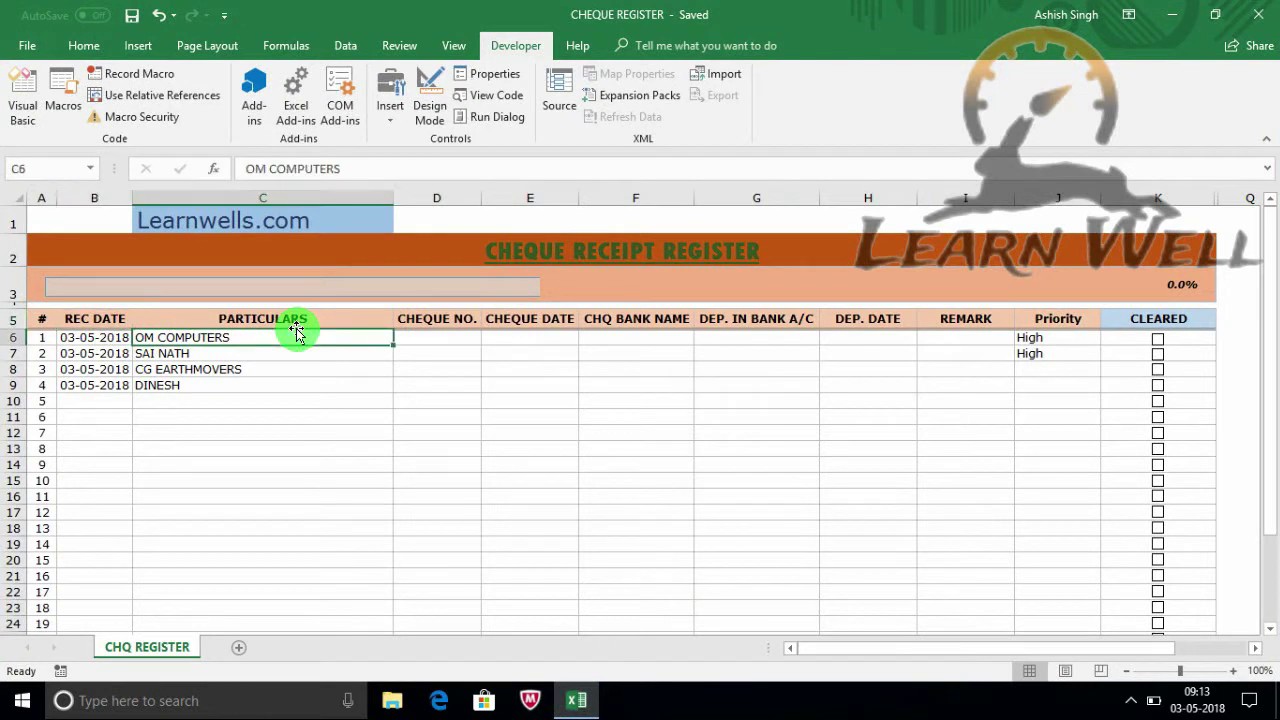
click(459, 334)
click(558, 340)
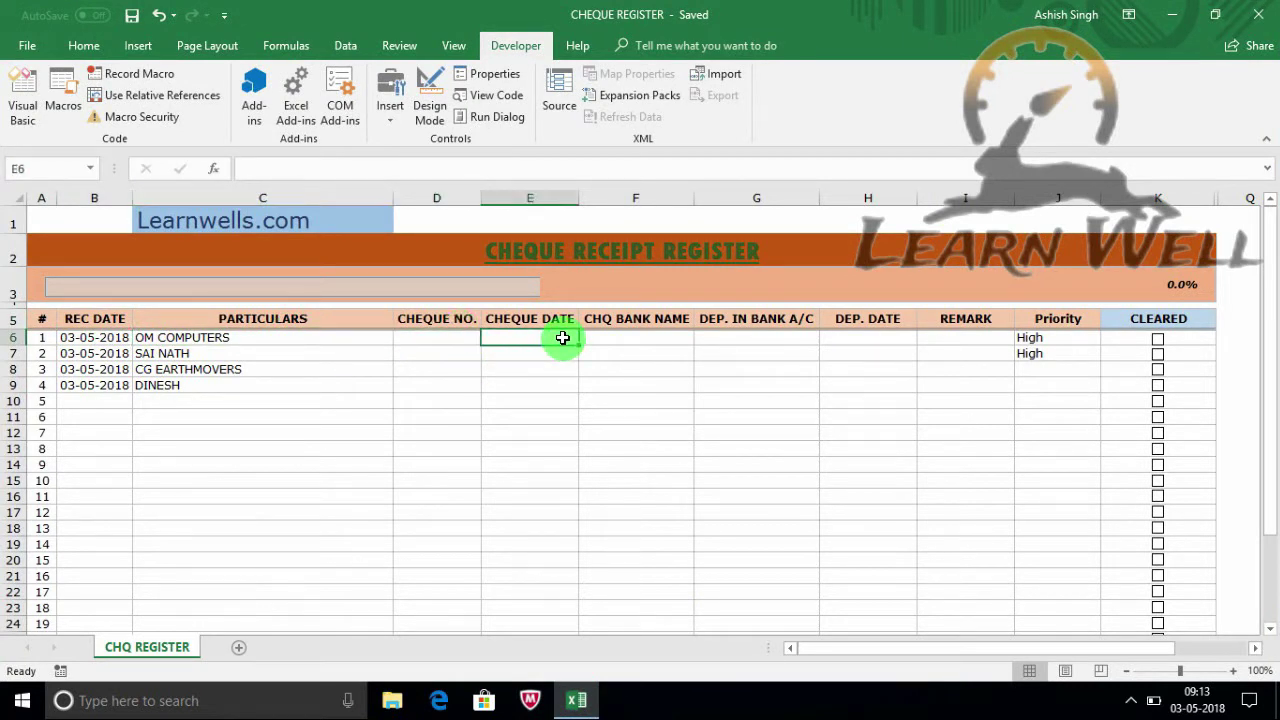
click(620, 341)
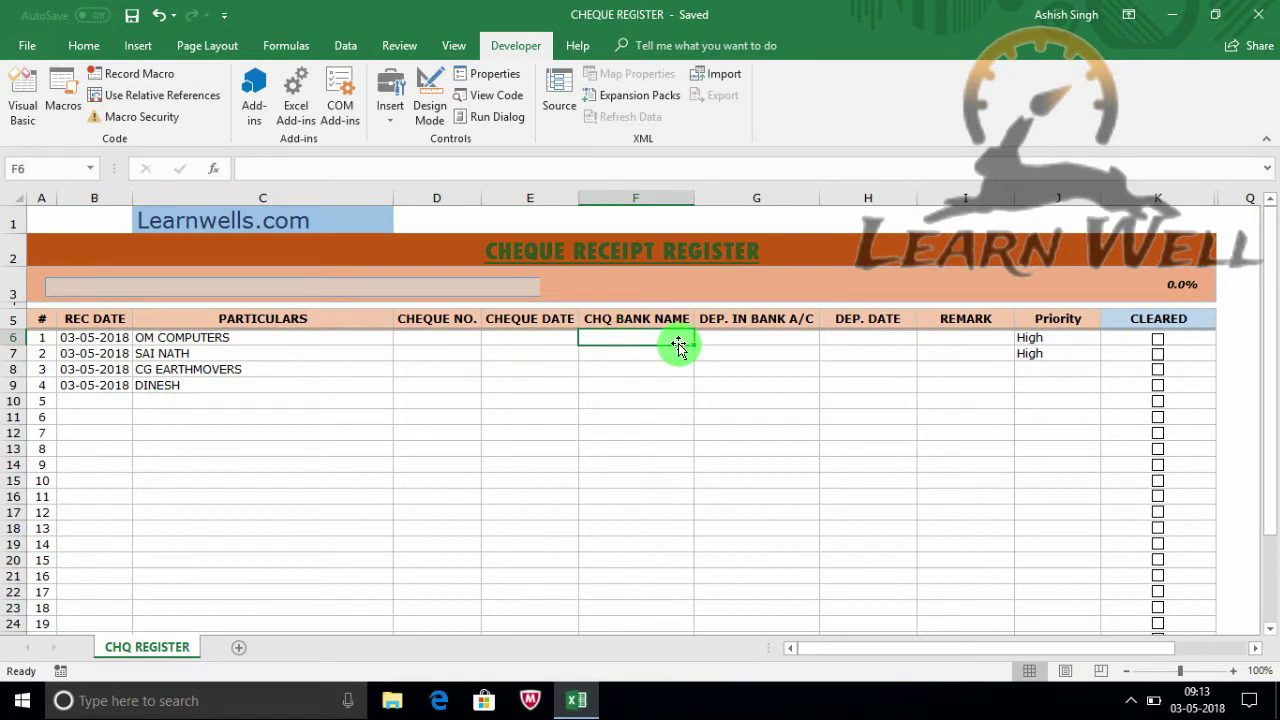
click(740, 338)
key(Left)
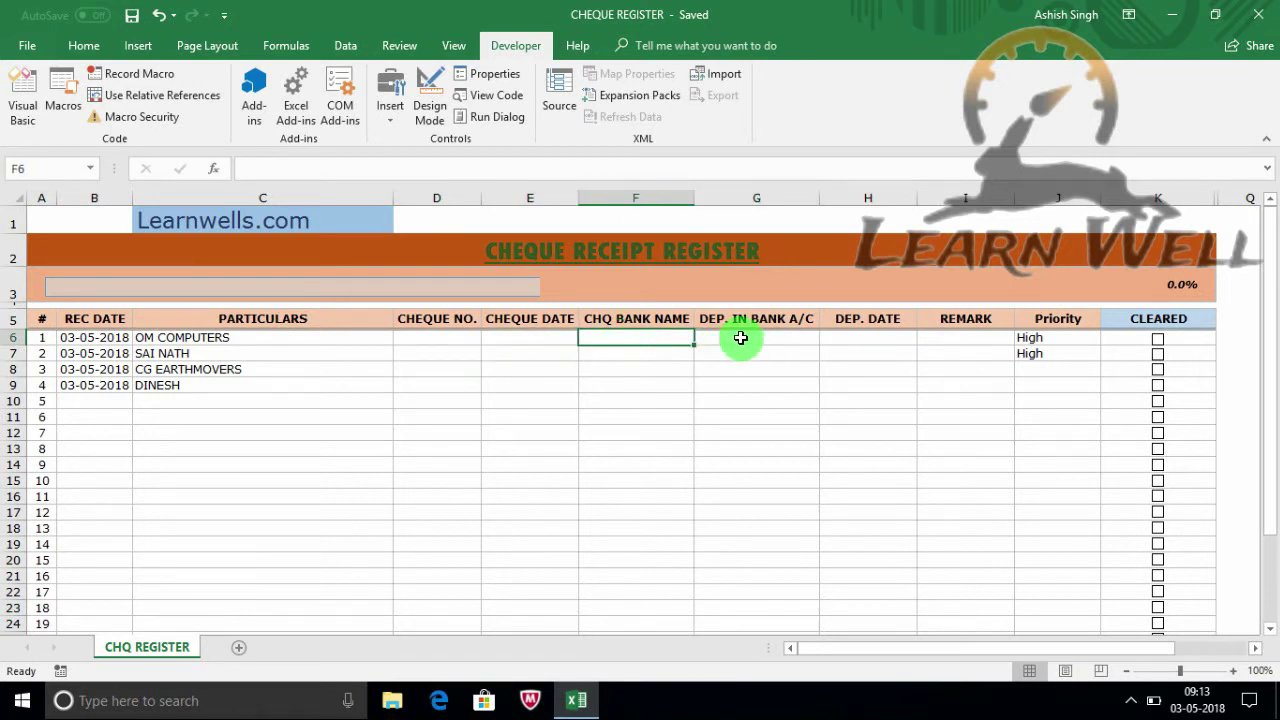
click(740, 338)
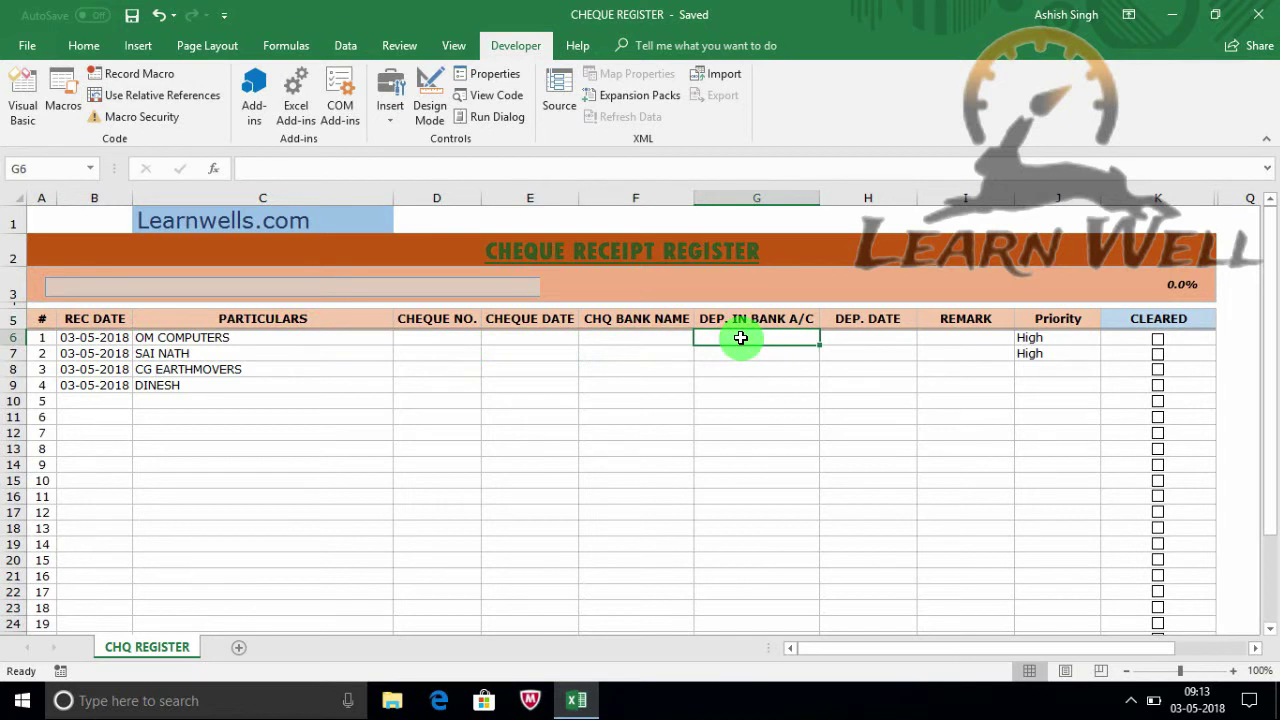
click(873, 336)
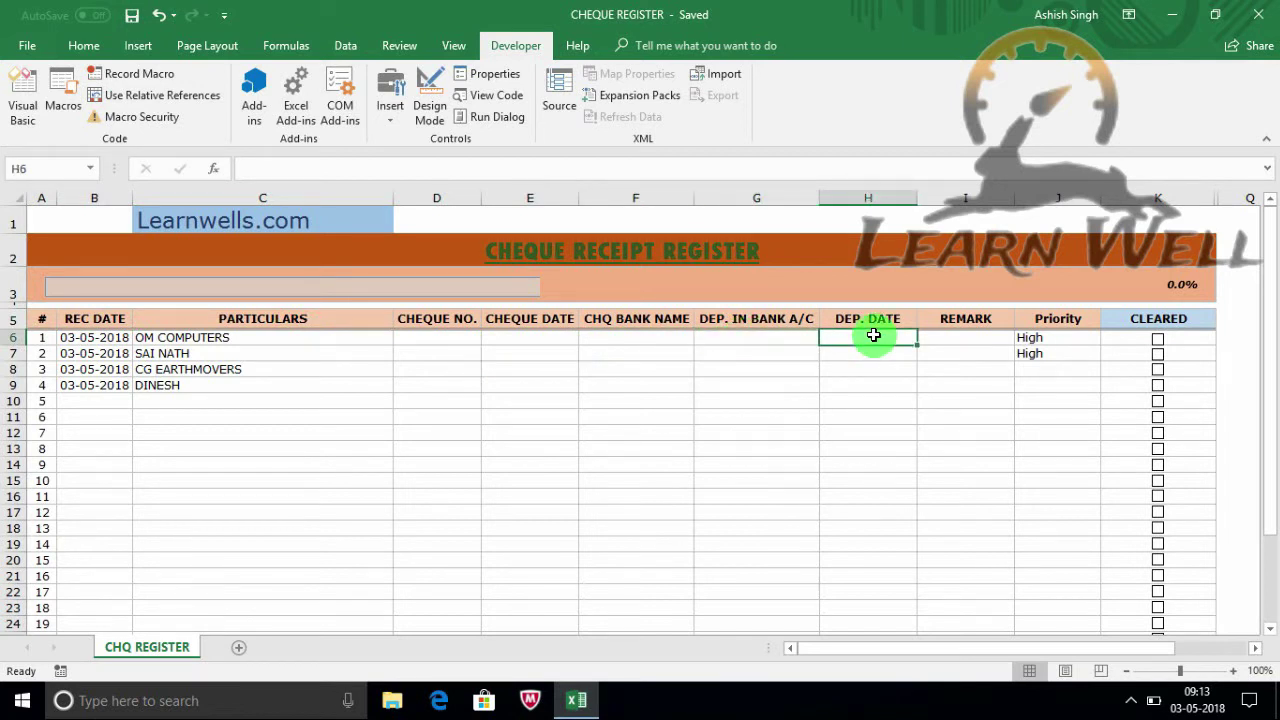
click(955, 342)
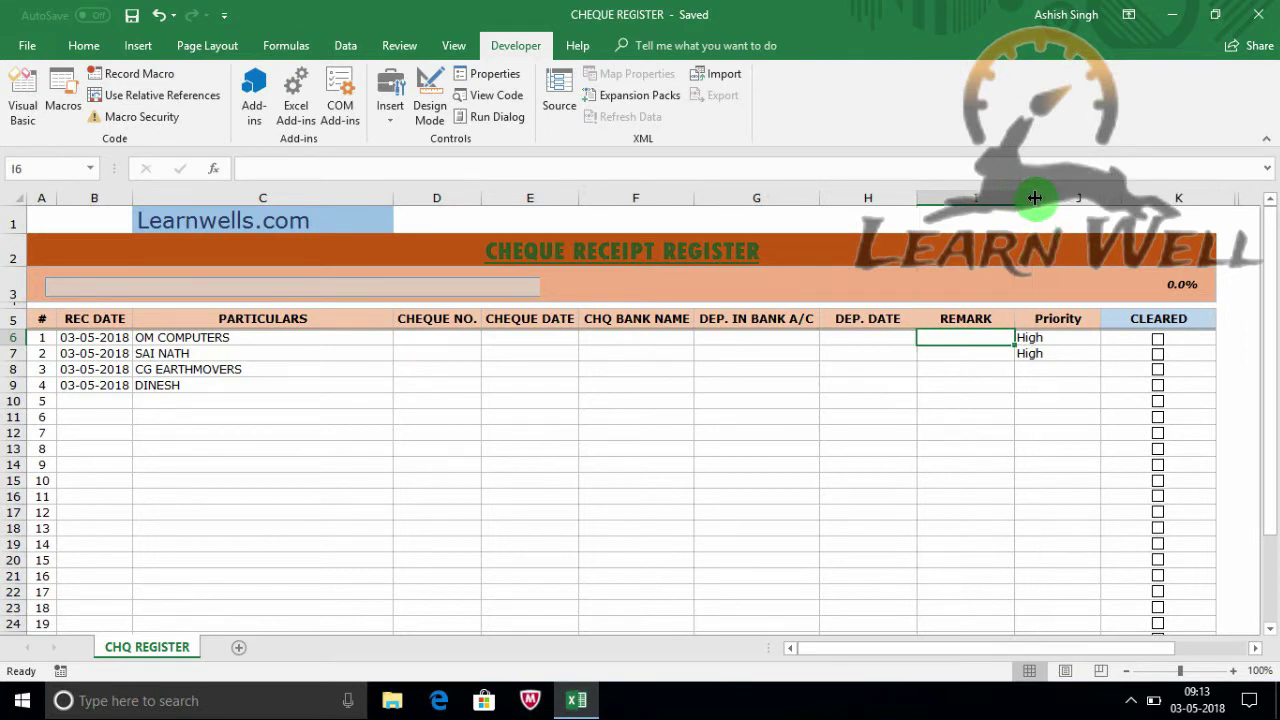
Widen the REMARK column slightly and check J6's High/Medium/Low Priority list, keeping High
drag(1013, 196, 1035, 198)
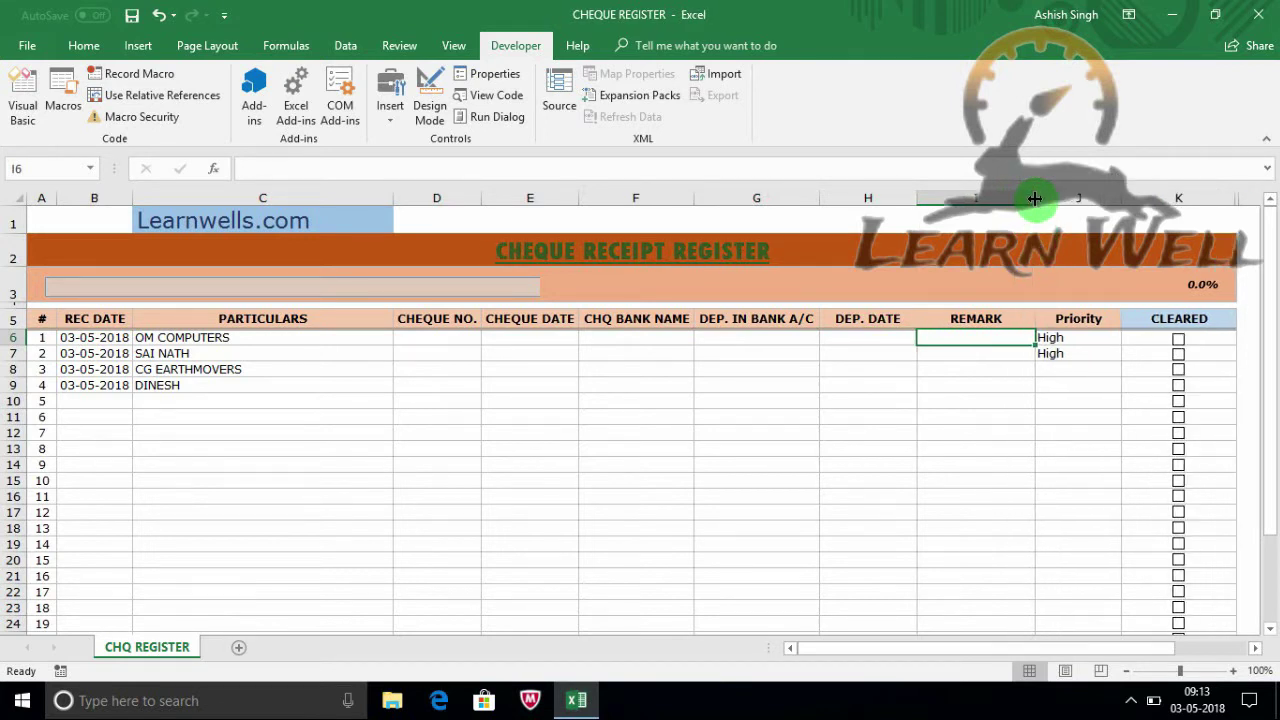
click(1068, 340)
click(1134, 340)
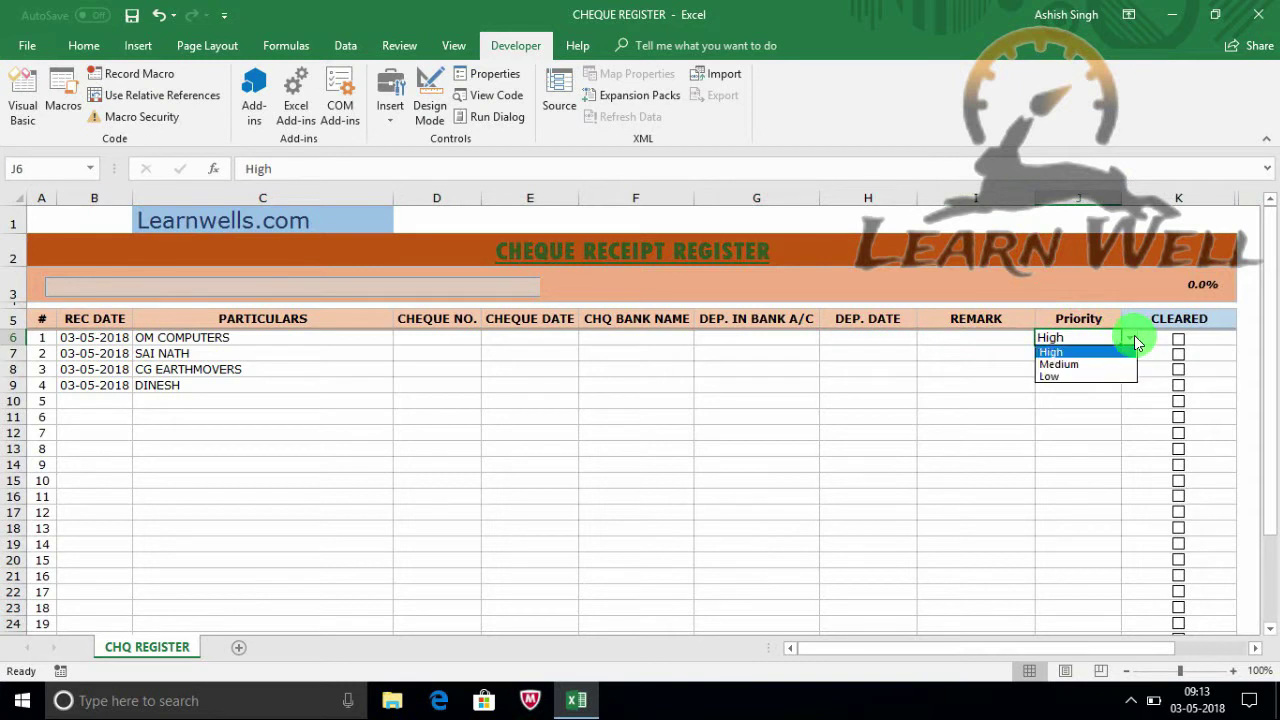
click(1072, 398)
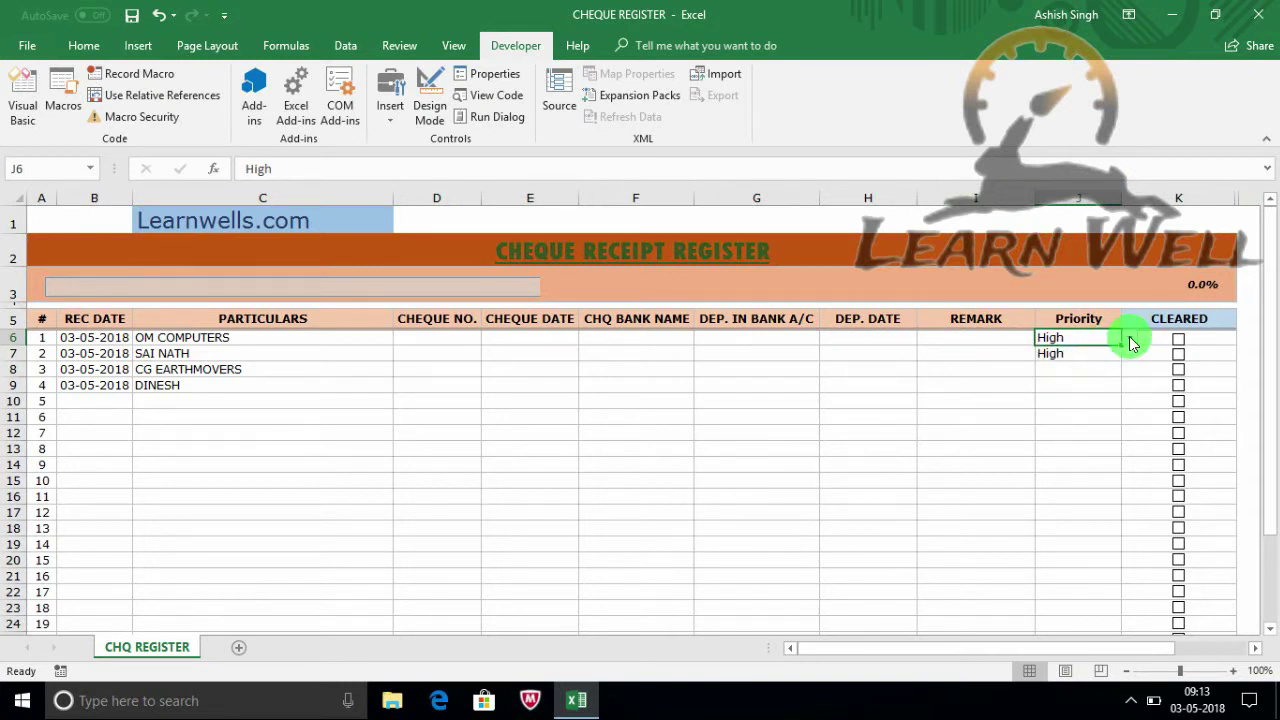
click(1181, 321)
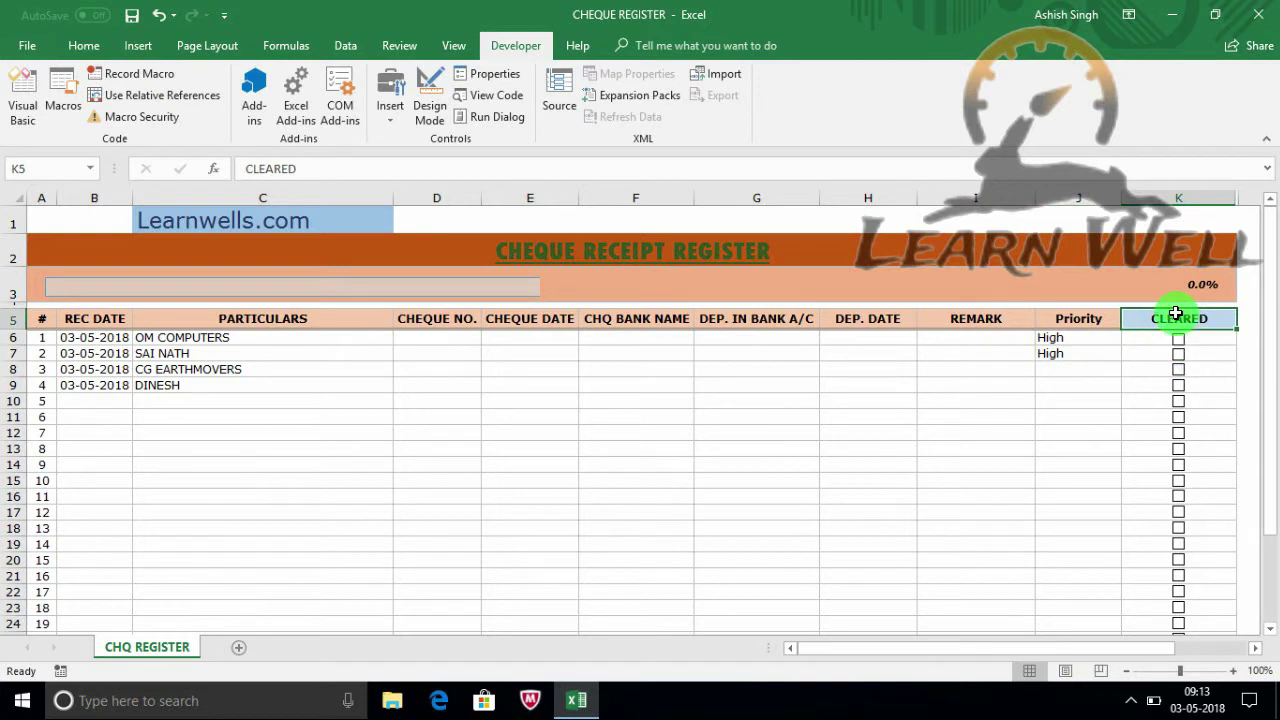
Tick Cleared in K6 and K7 for OM COMPUTERS and SAI NATH, striking both rows through
click(1178, 342)
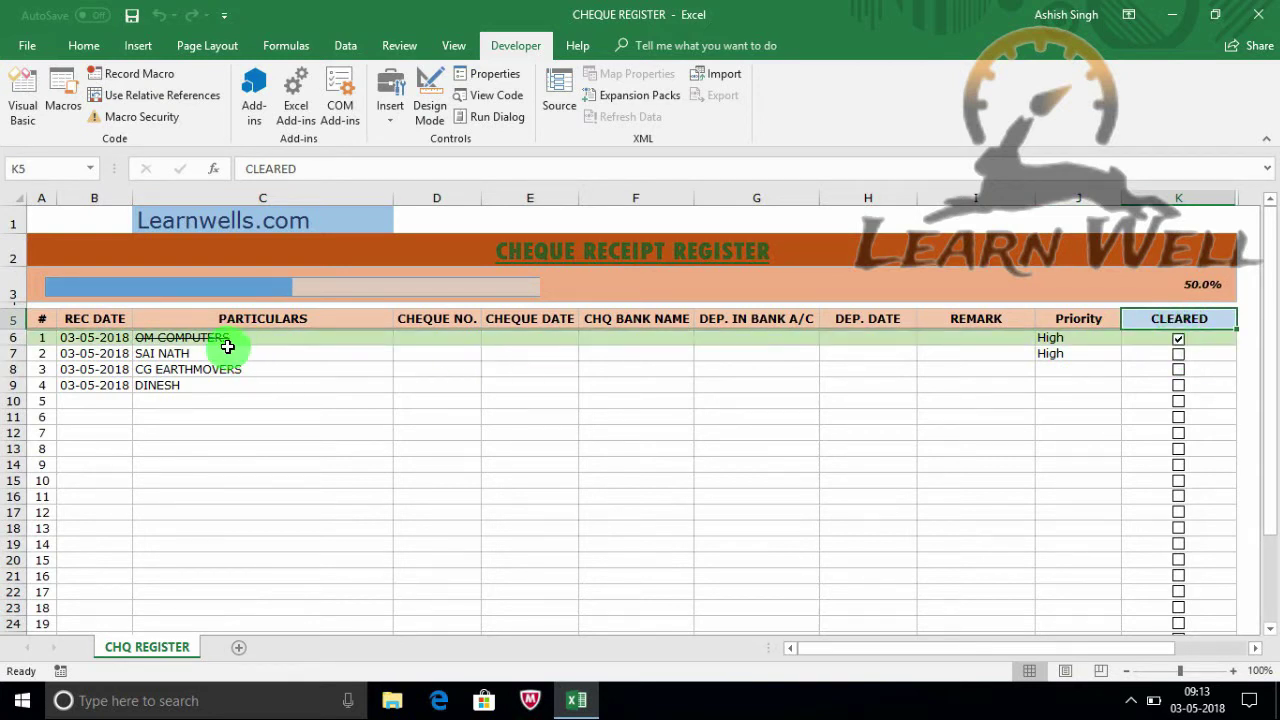
click(380, 353)
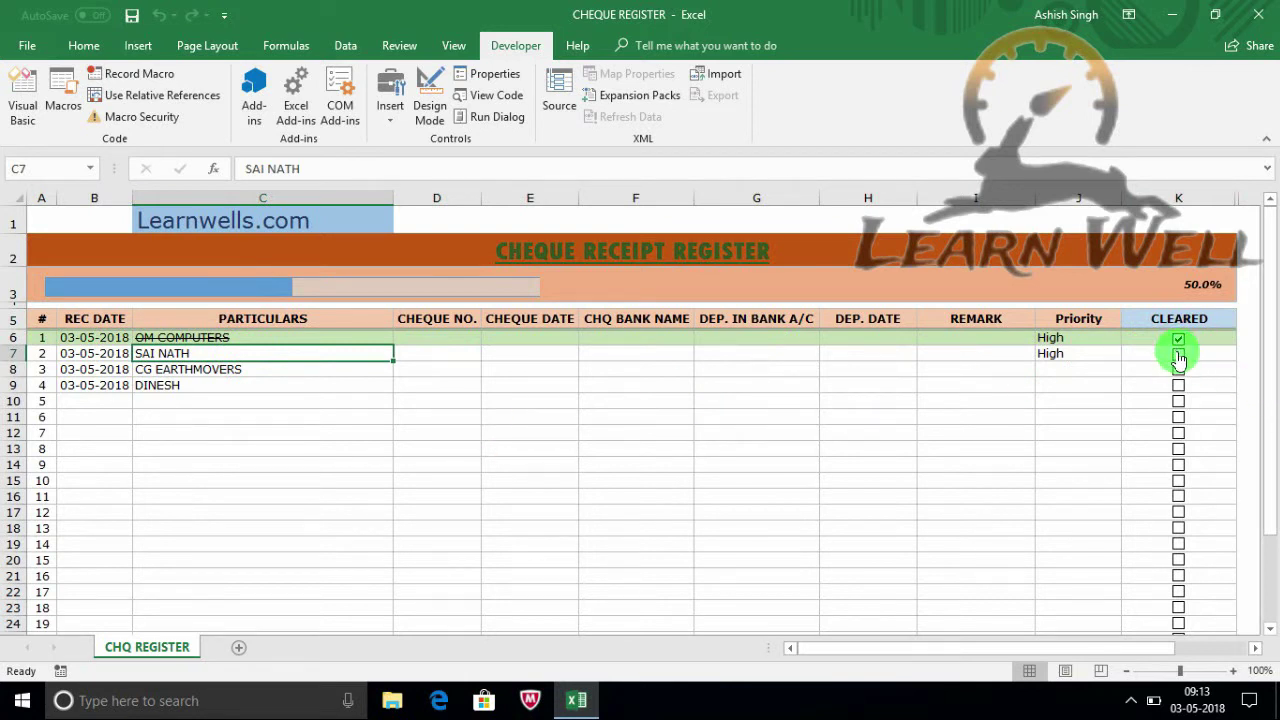
click(1178, 354)
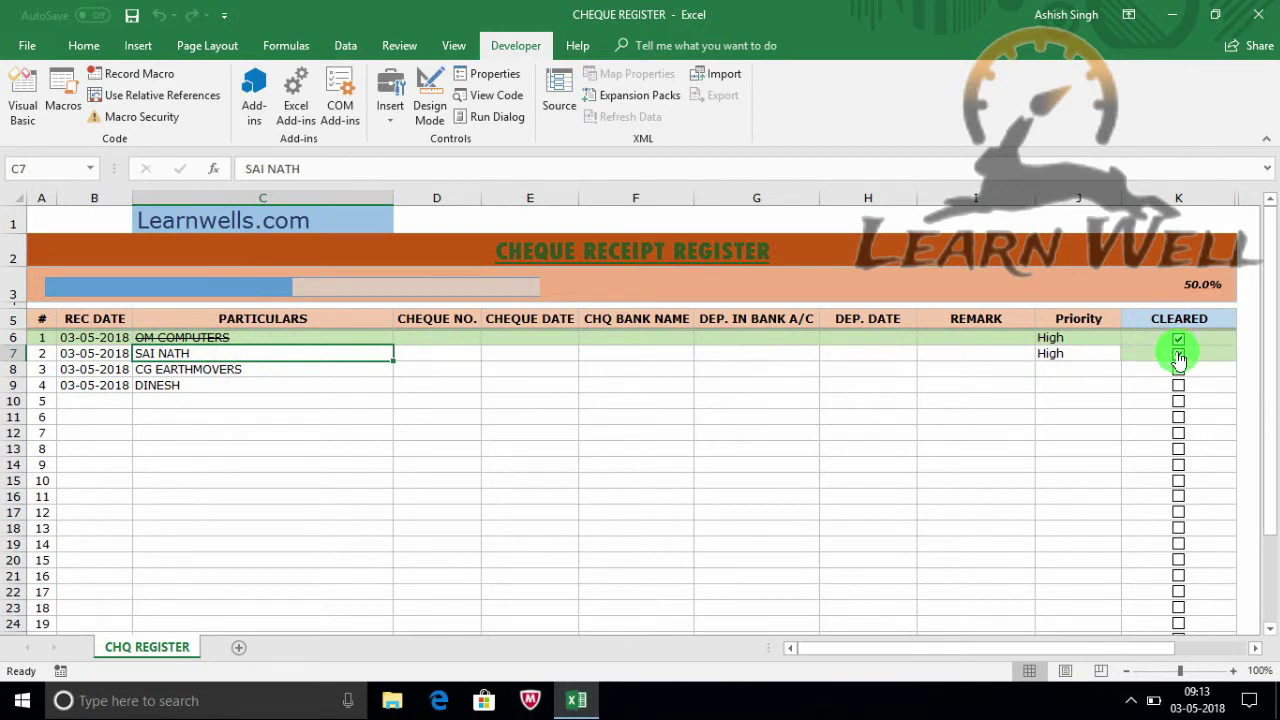
click(534, 372)
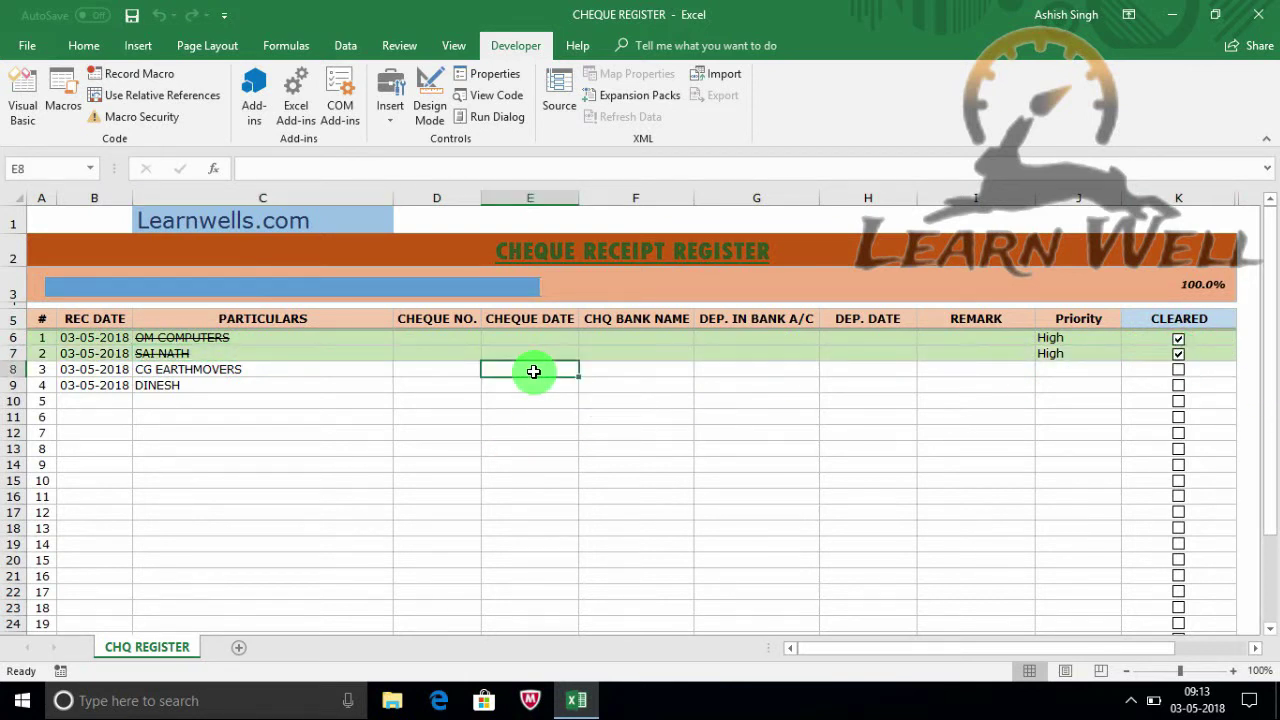
click(240, 372)
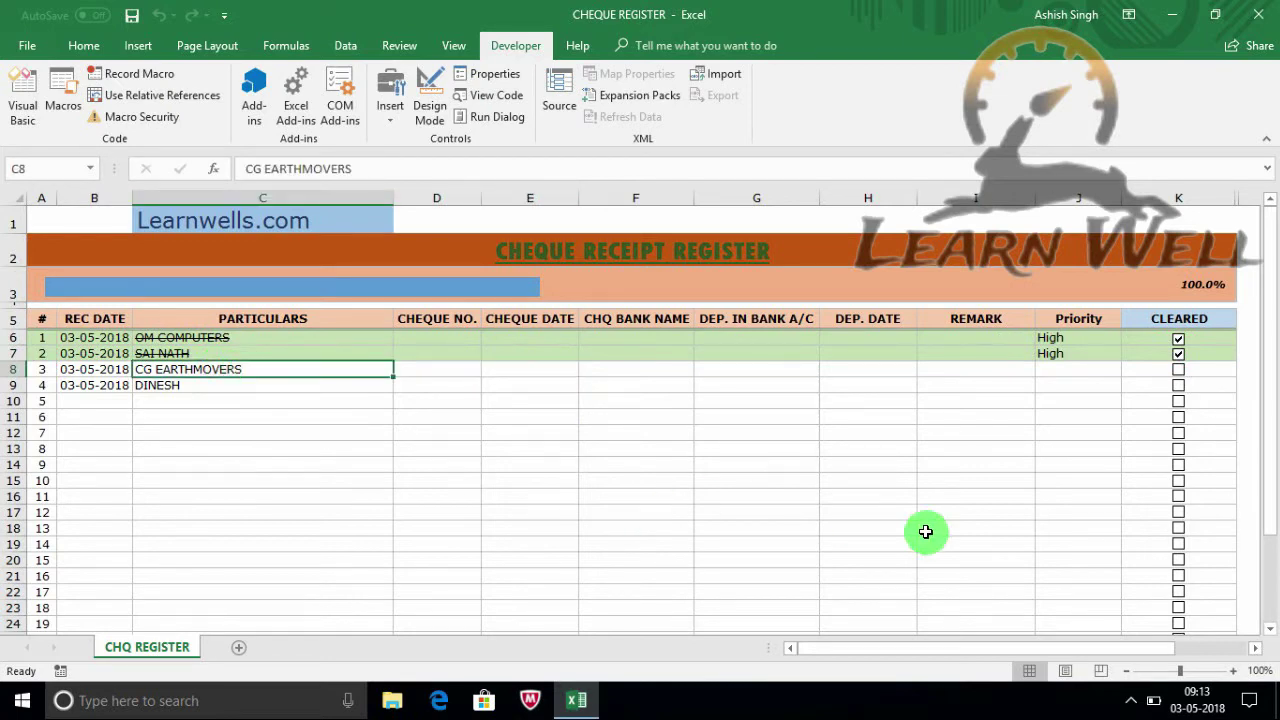
mouse_move(1268, 356)
mouse_down()
mouse_move(1272, 476)
mouse_move(1262, 403)
mouse_move(1257, 443)
mouse_up()
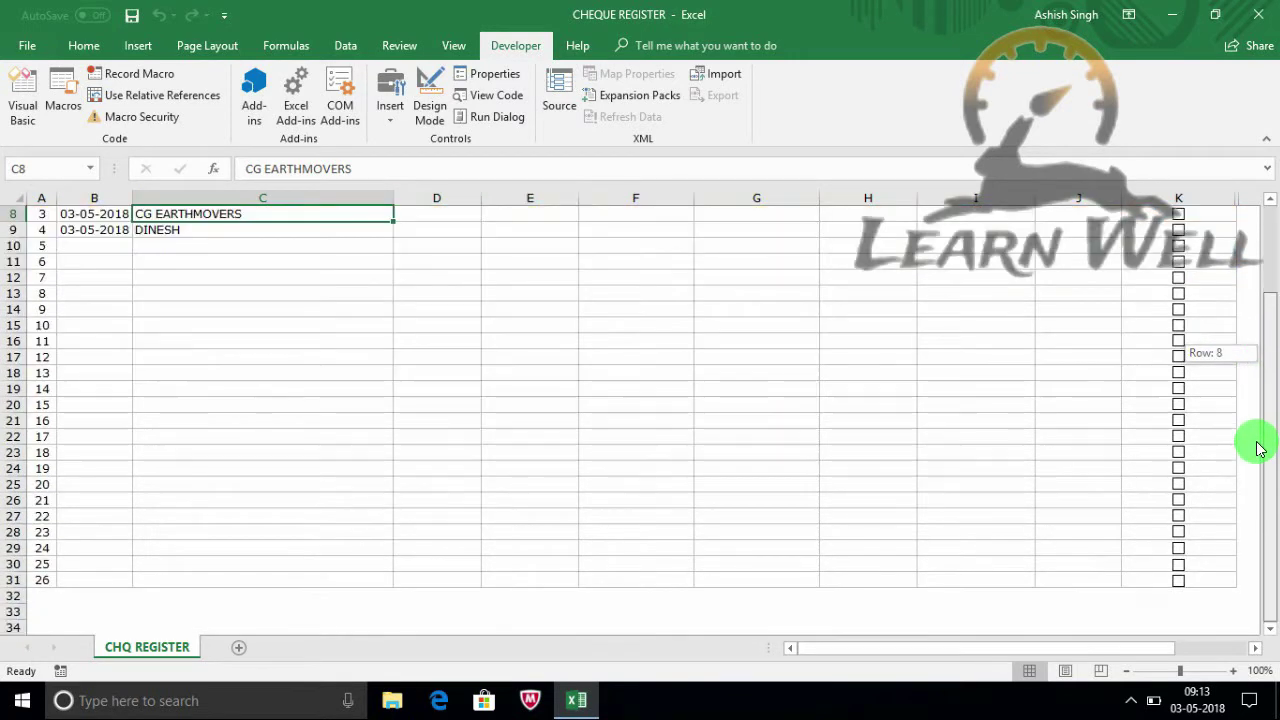
Copy register row 31 (A31:K31) and paste it into row 32
click(42, 580)
key(shift+Right)
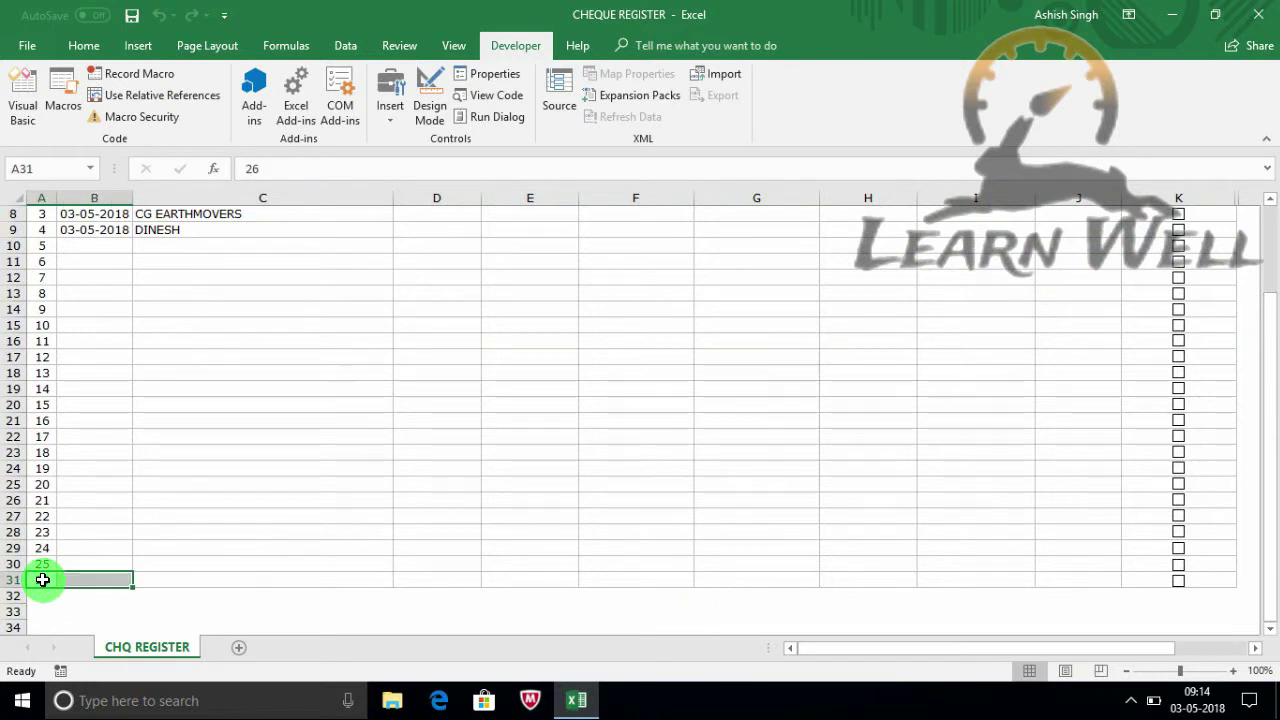
key(shift+Right)
key(shift+Right)
key(shift+Right)
key(shift+Right)
key(shift+Right)
key(shift+Right)
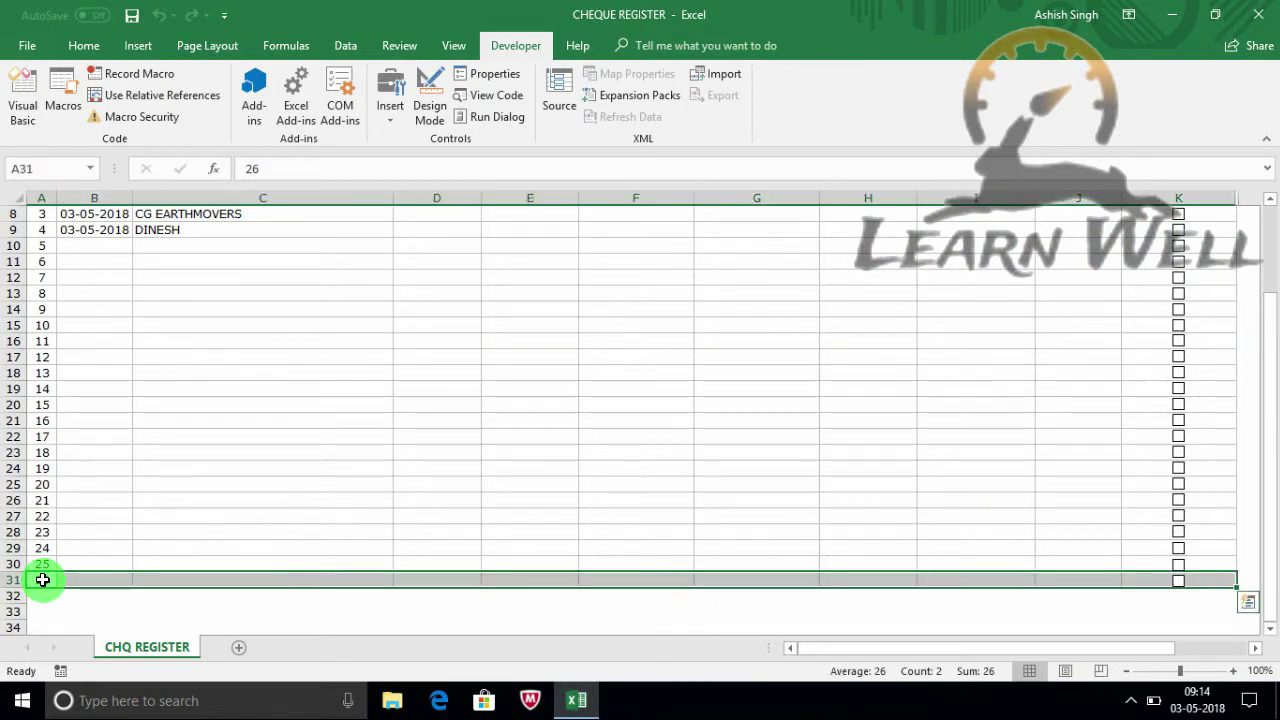
key(ctrl+c)
key(Down)
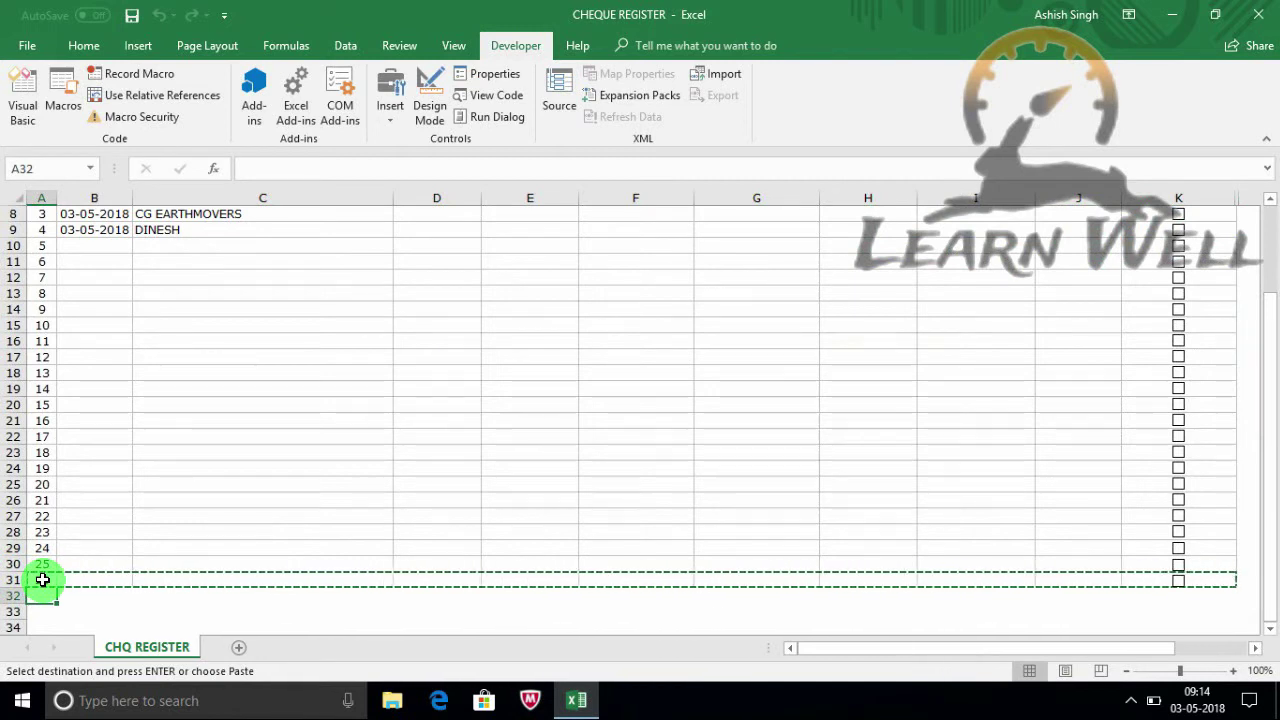
key(ctrl+v)
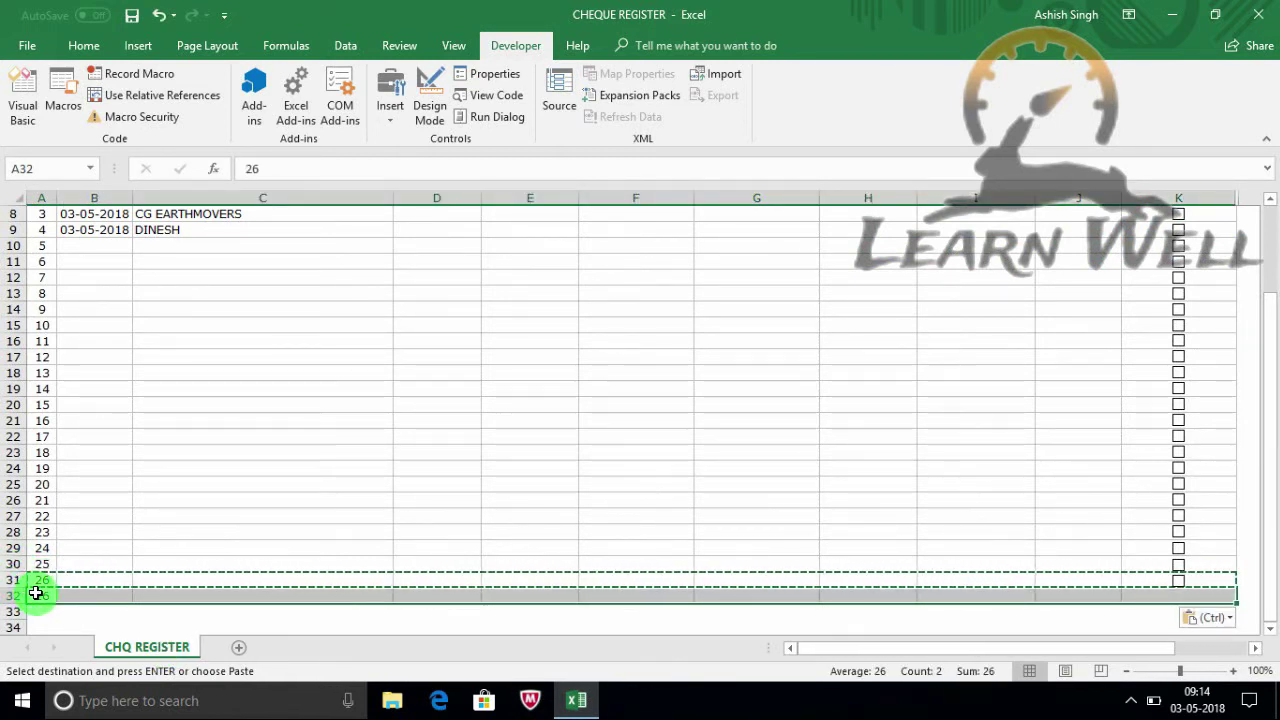
Renumber cell A32 as 27
click(35, 594)
text(27)
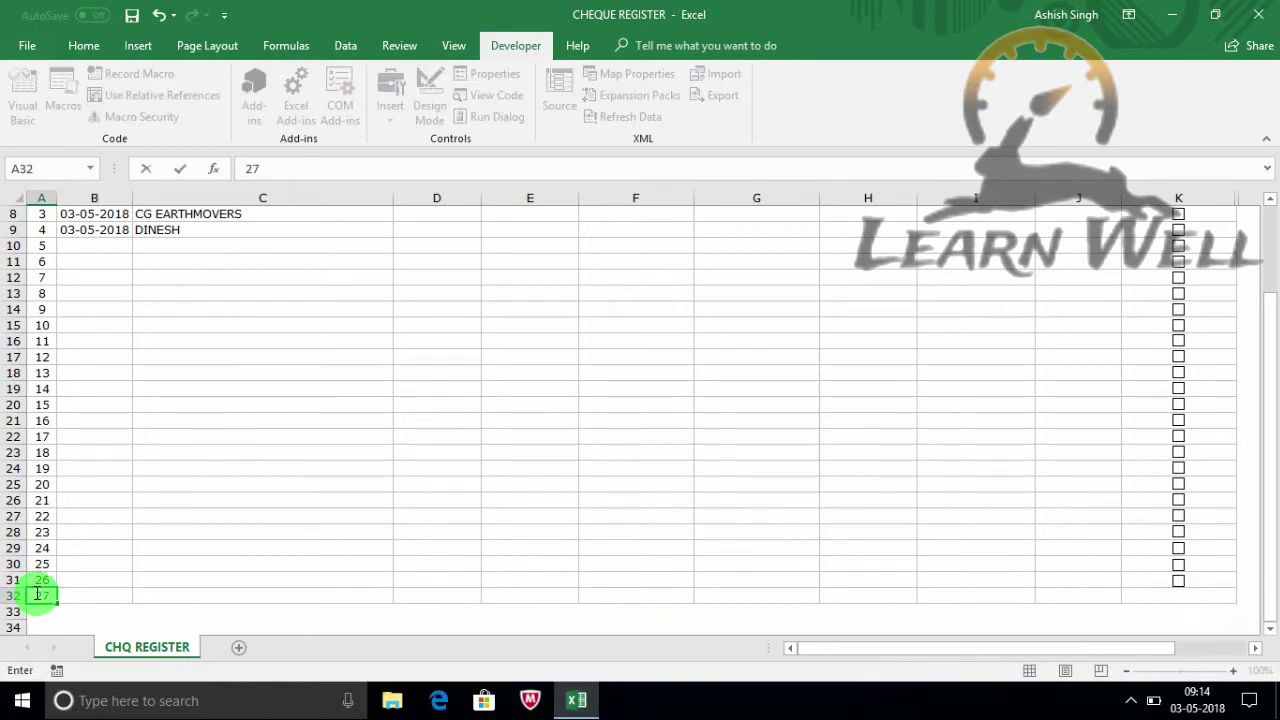
click(1146, 595)
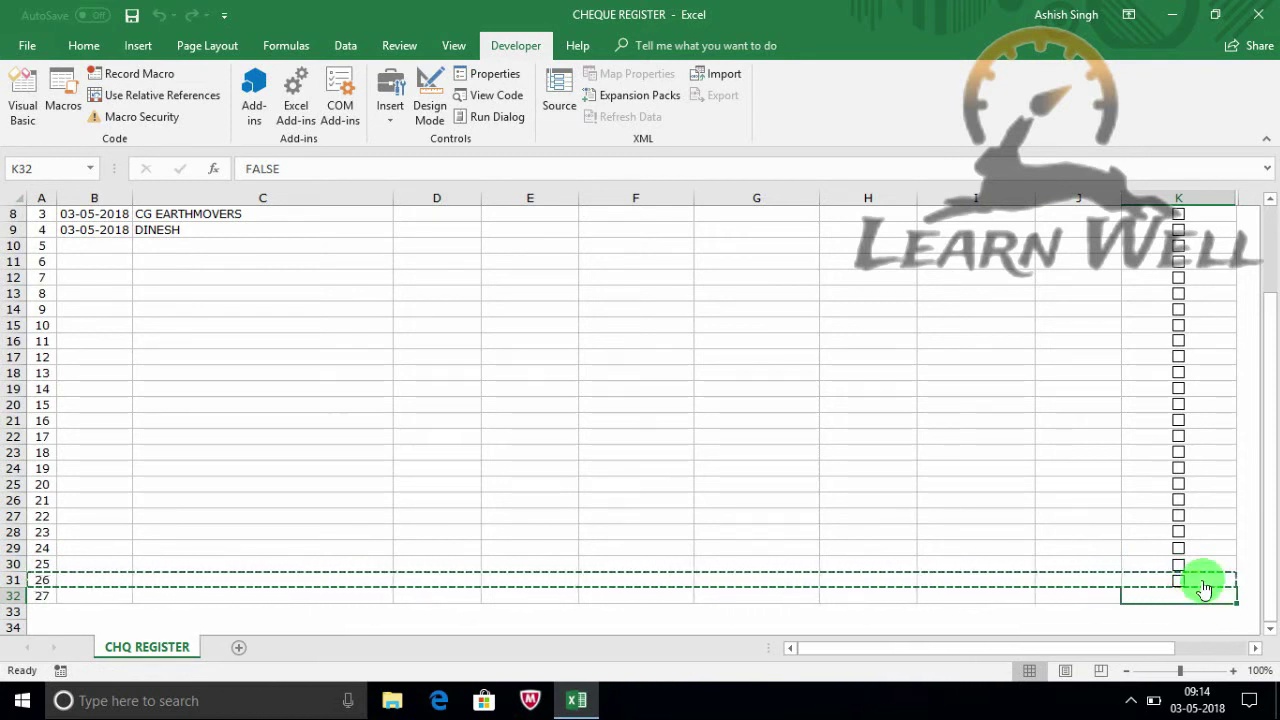
Copy row 31's checkbox and place the pasted copy in cell K32
right_click(1204, 586)
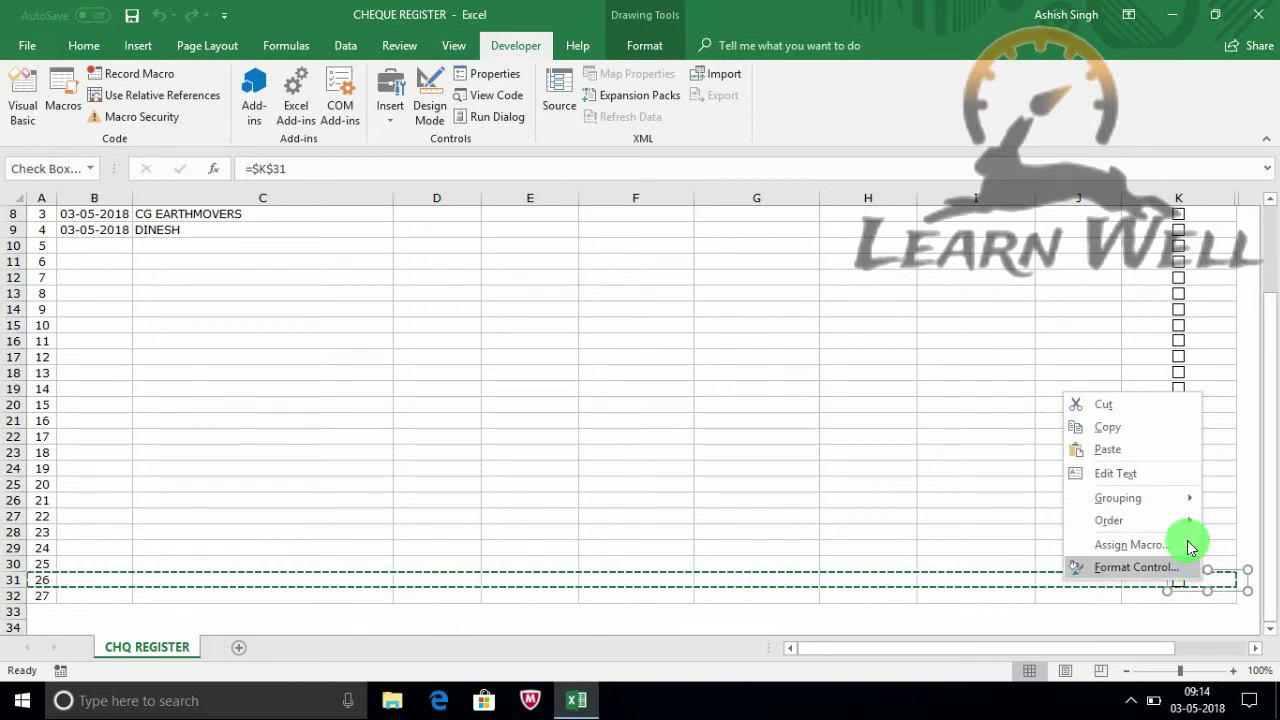
click(1151, 428)
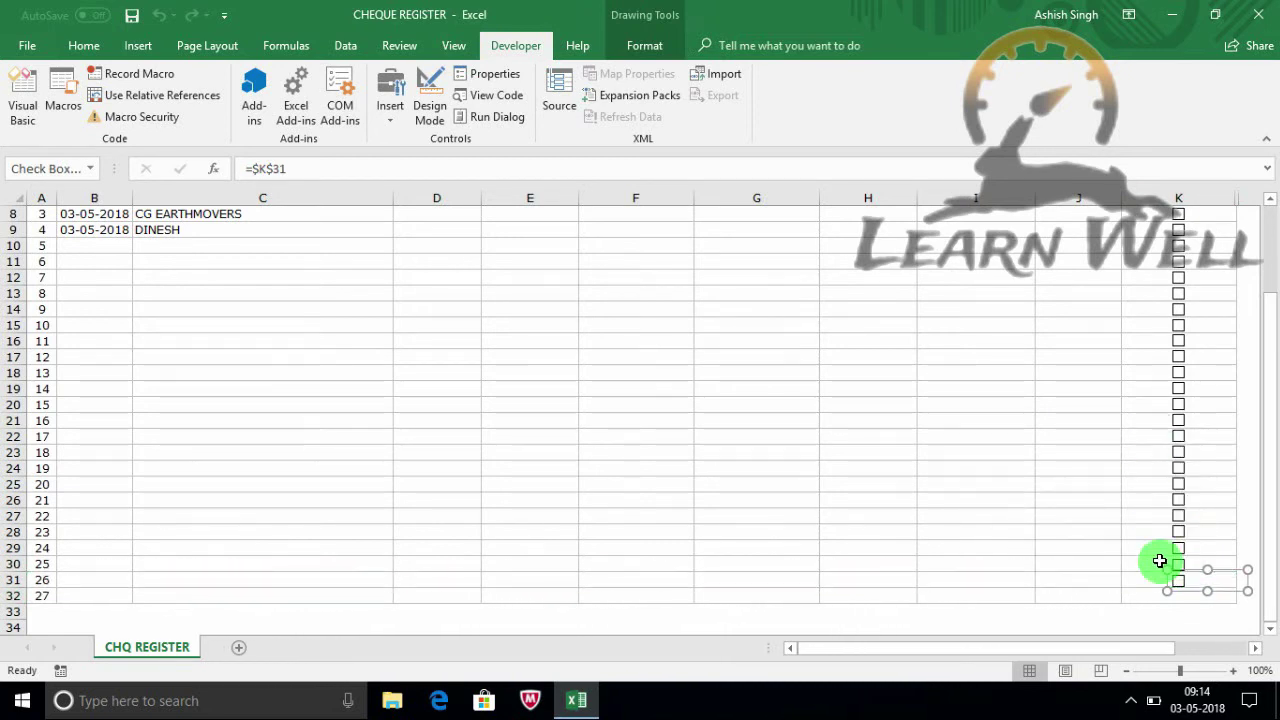
click(1178, 614)
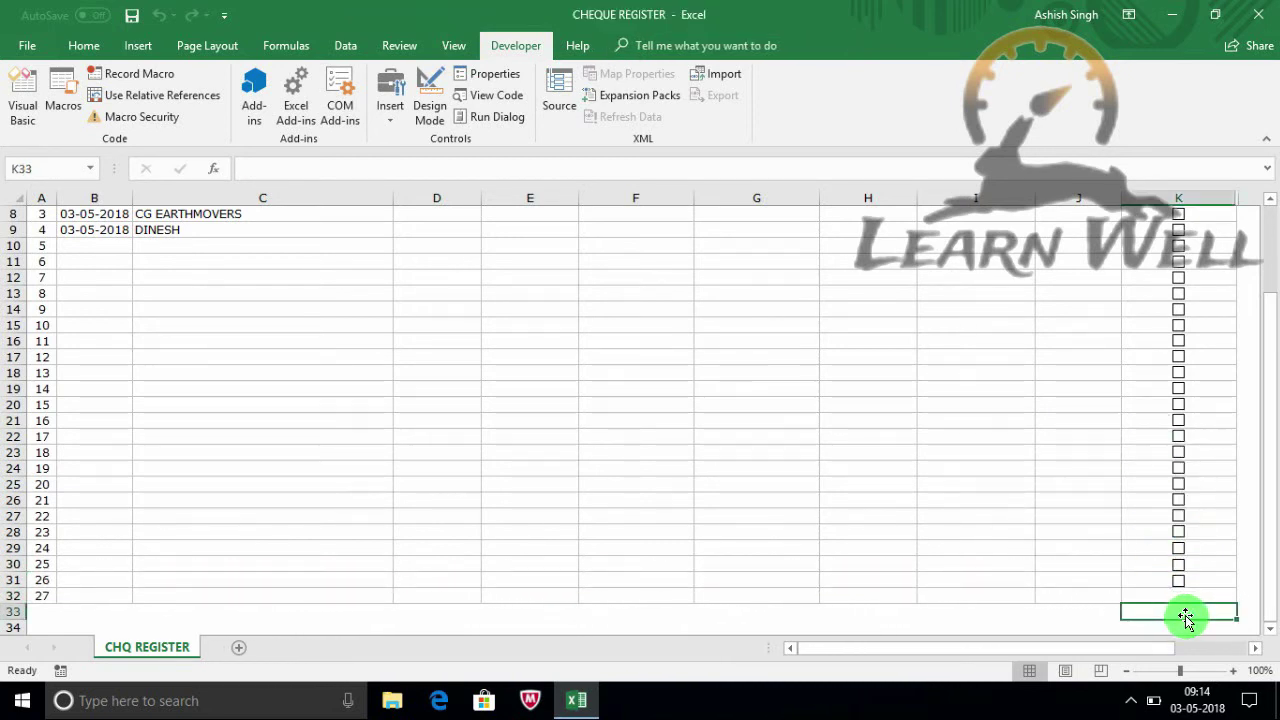
click(1189, 597)
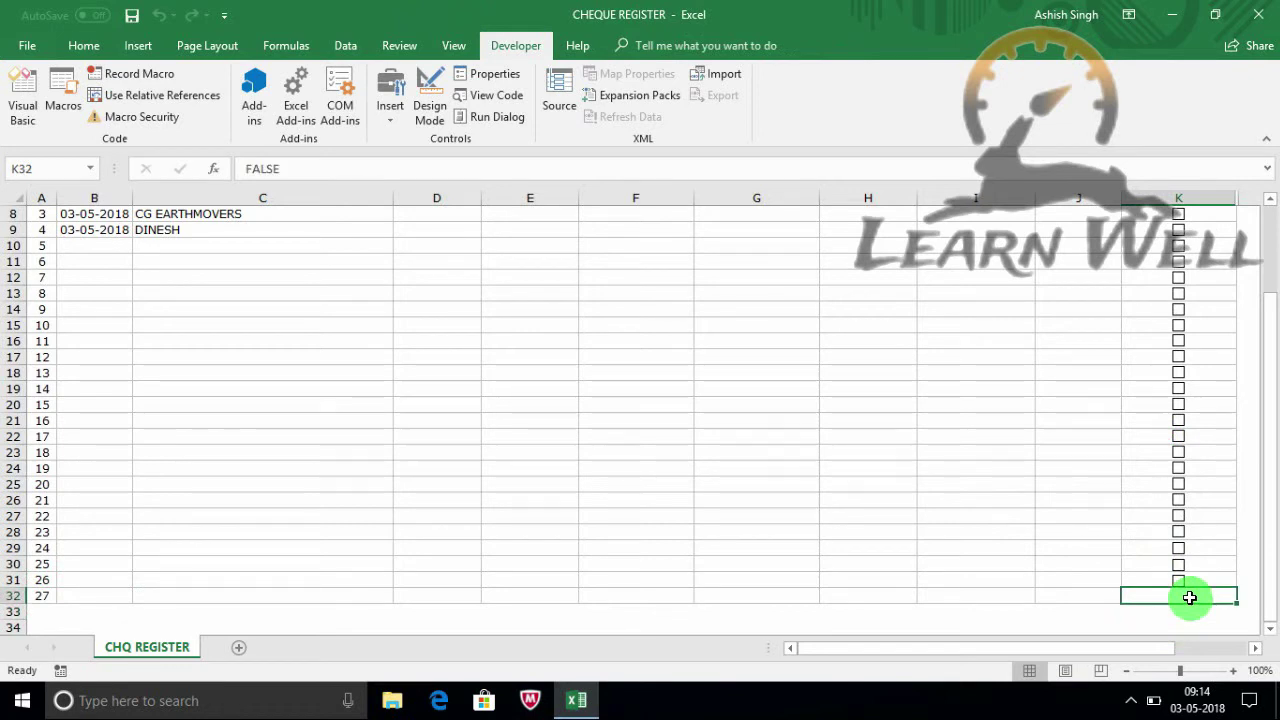
key(ctrl+v)
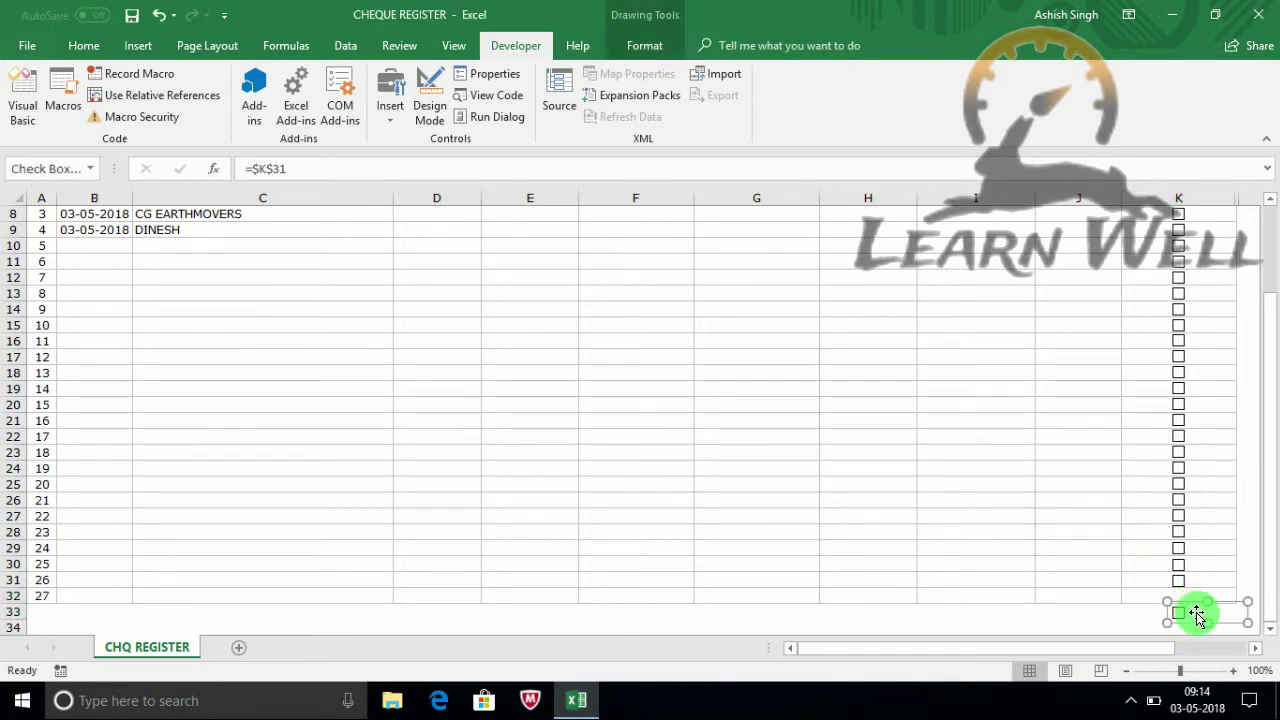
drag(1196, 612, 1197, 600)
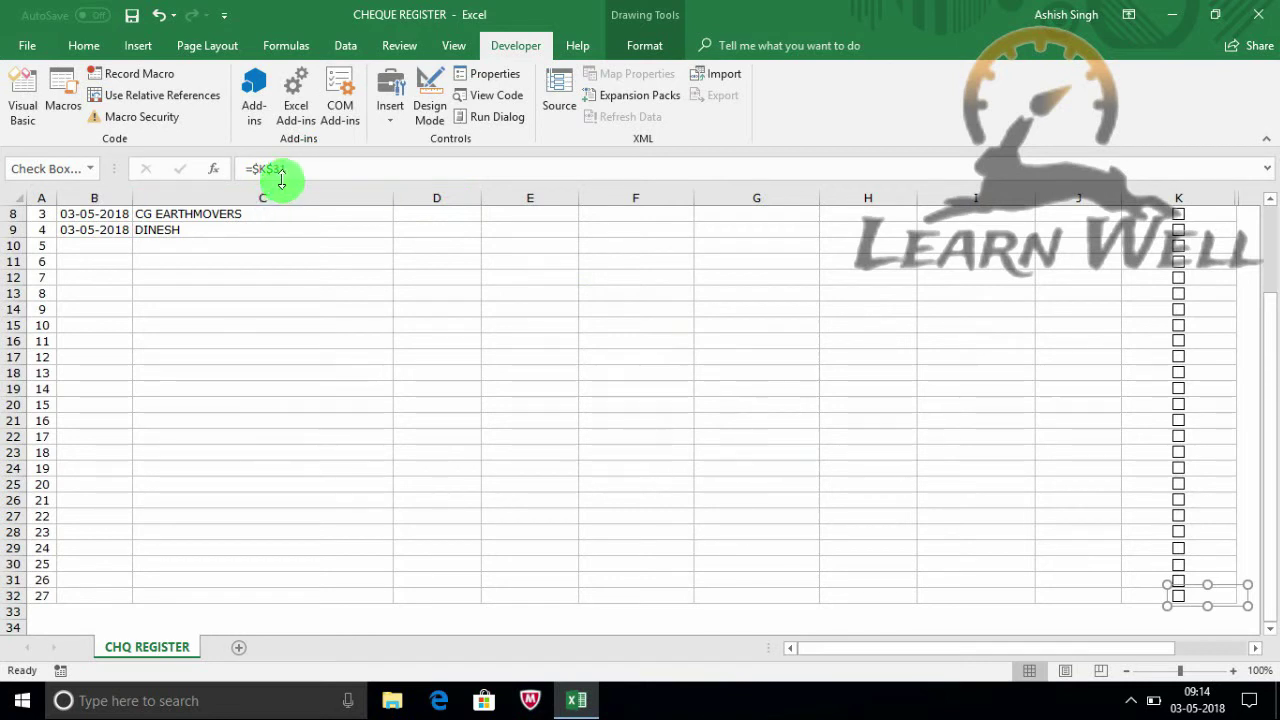
Change the new checkbox's linked cell from $K$31 to =$K$32
click(340, 168)
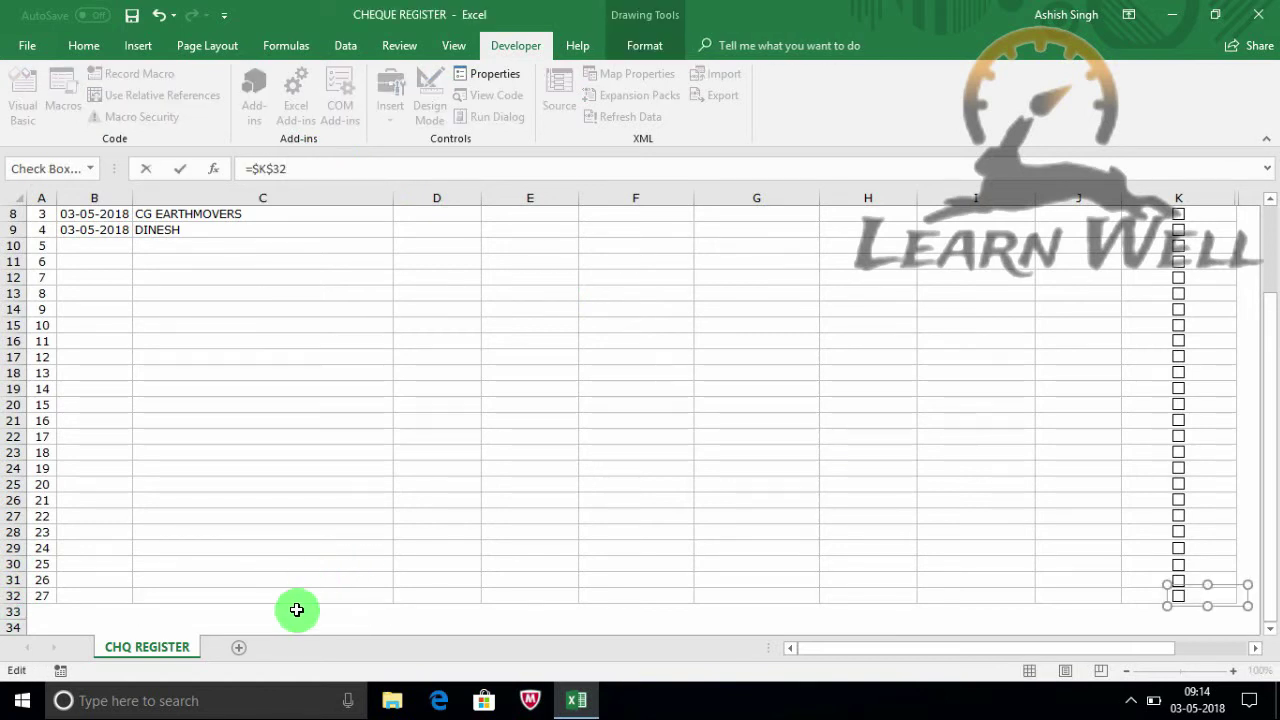
click(297, 610)
click(280, 594)
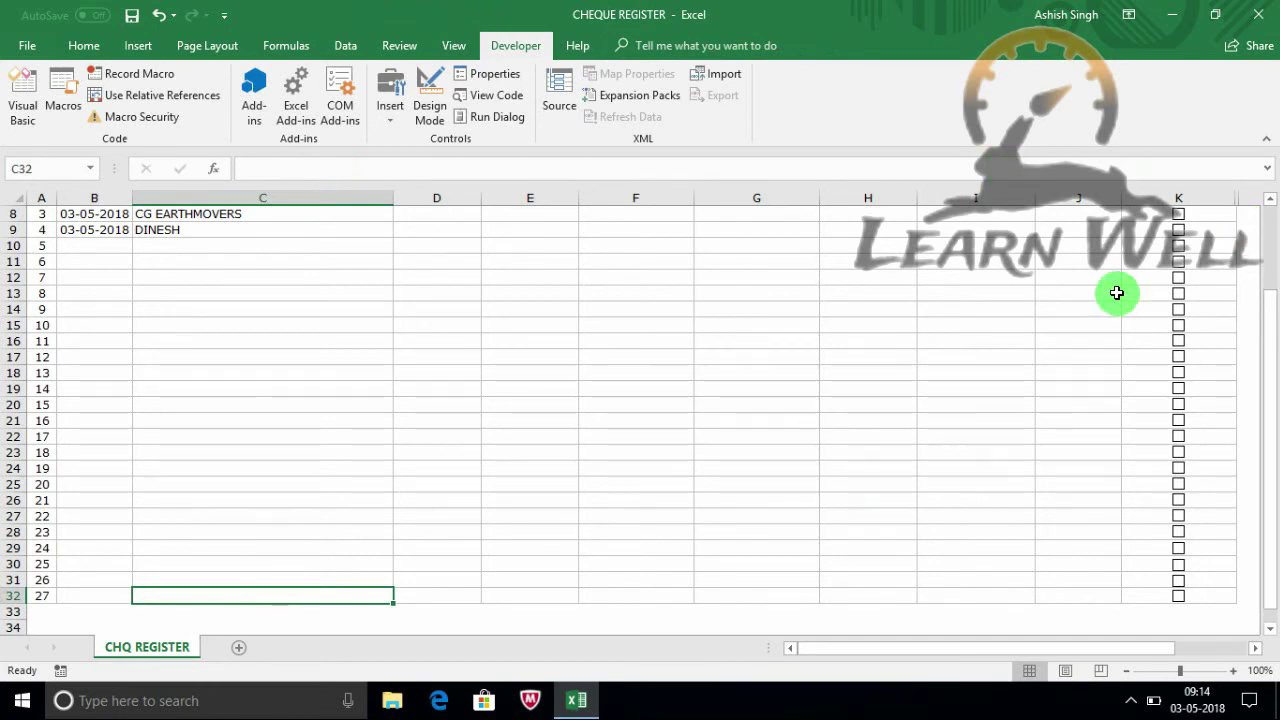
Enter FDFDFD in C32, then tick and untick K32's checkbox to test the strikethrough
text(FDFDFD)
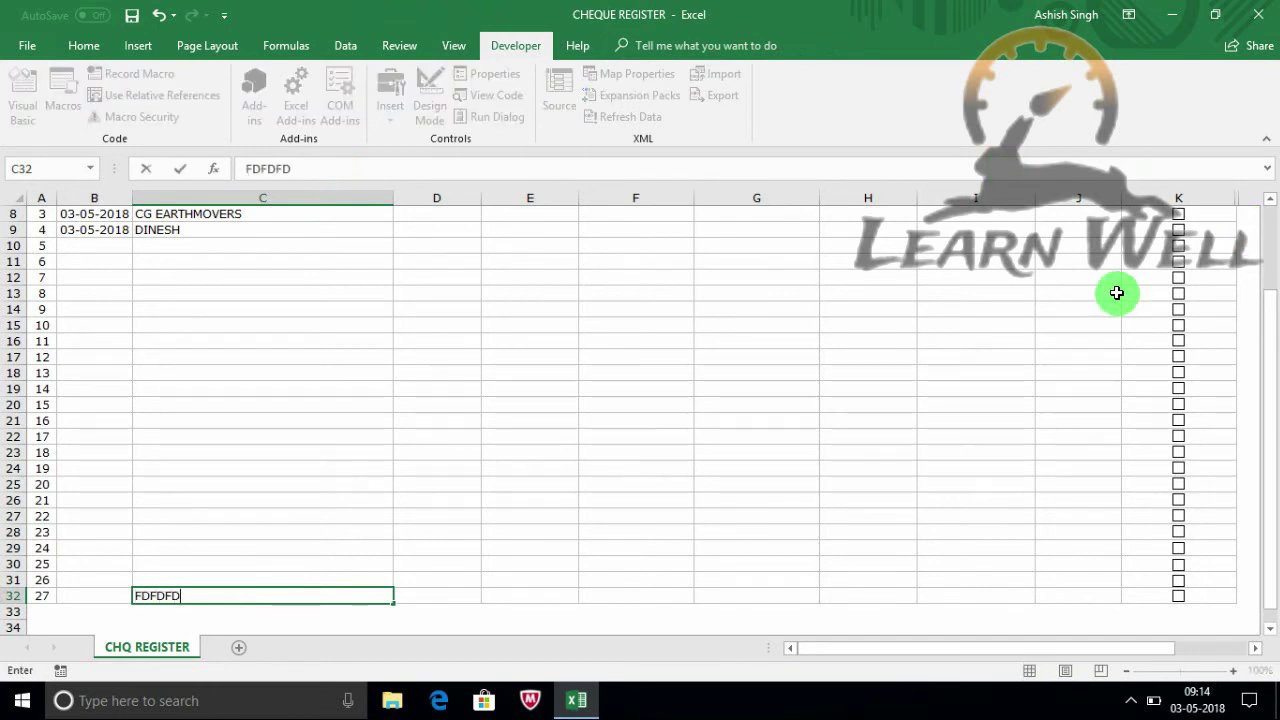
click(988, 618)
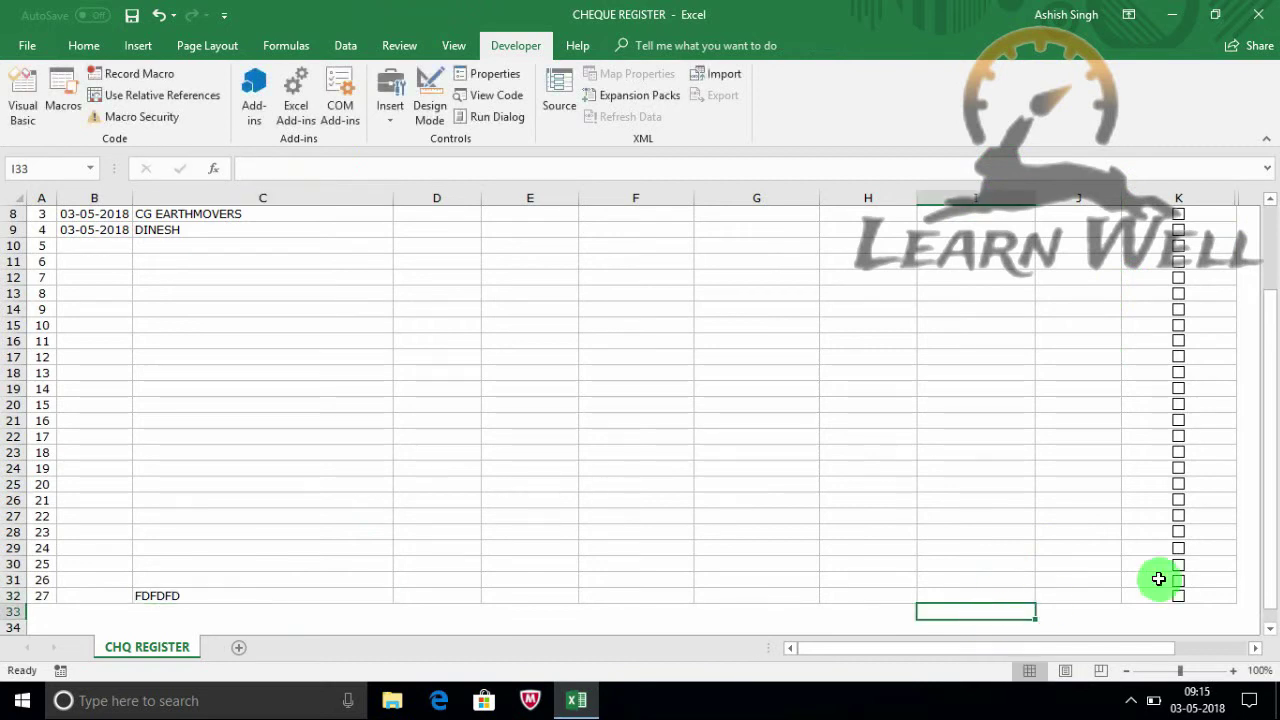
click(1180, 597)
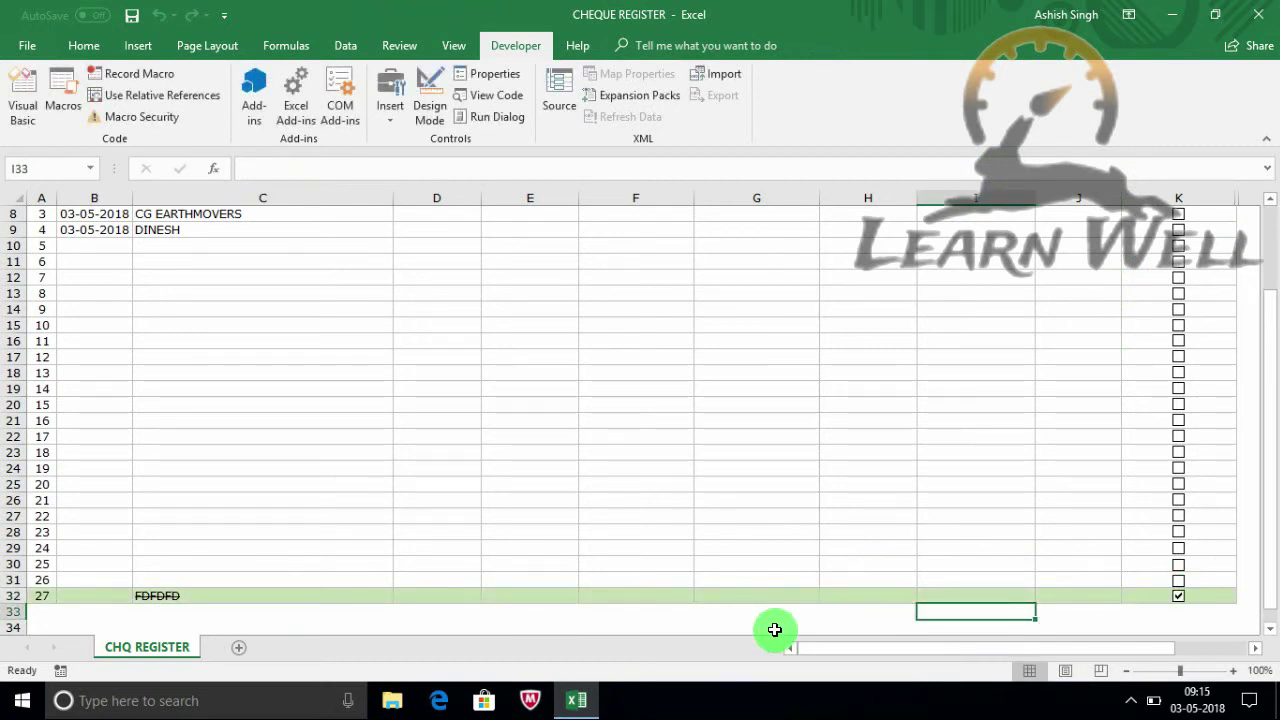
click(1178, 597)
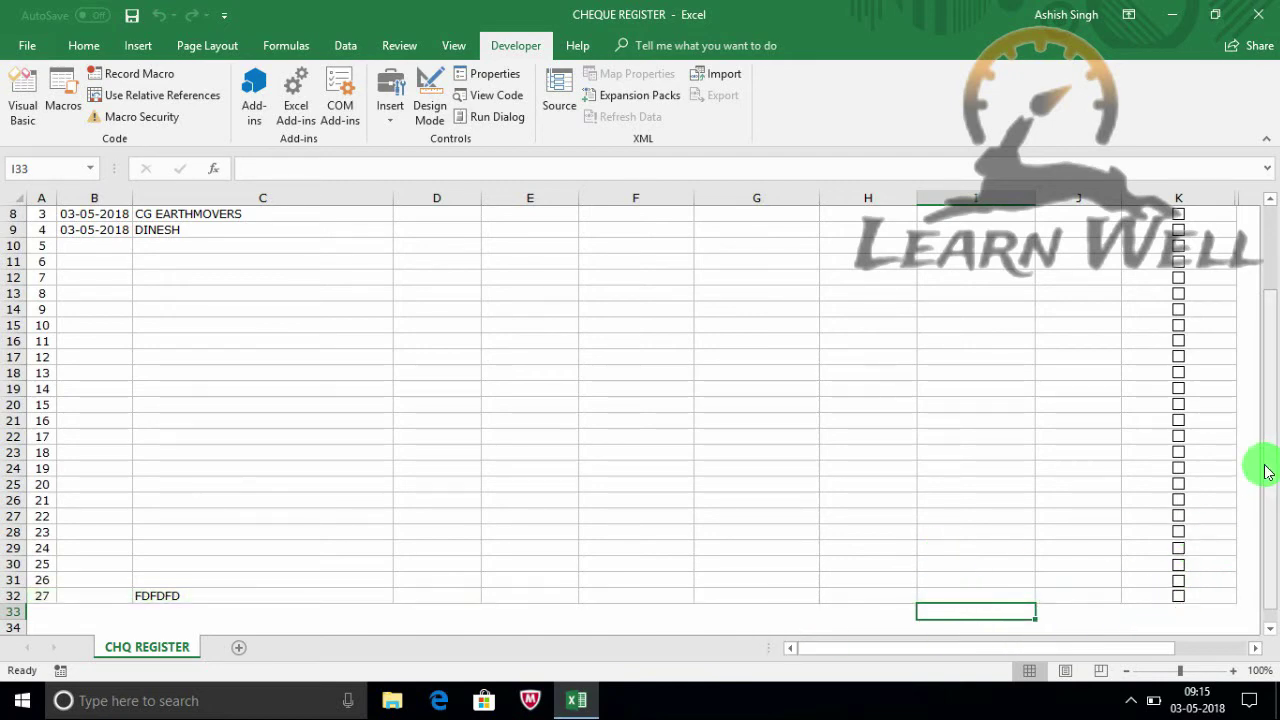
scroll(1268, 471, up, 3)
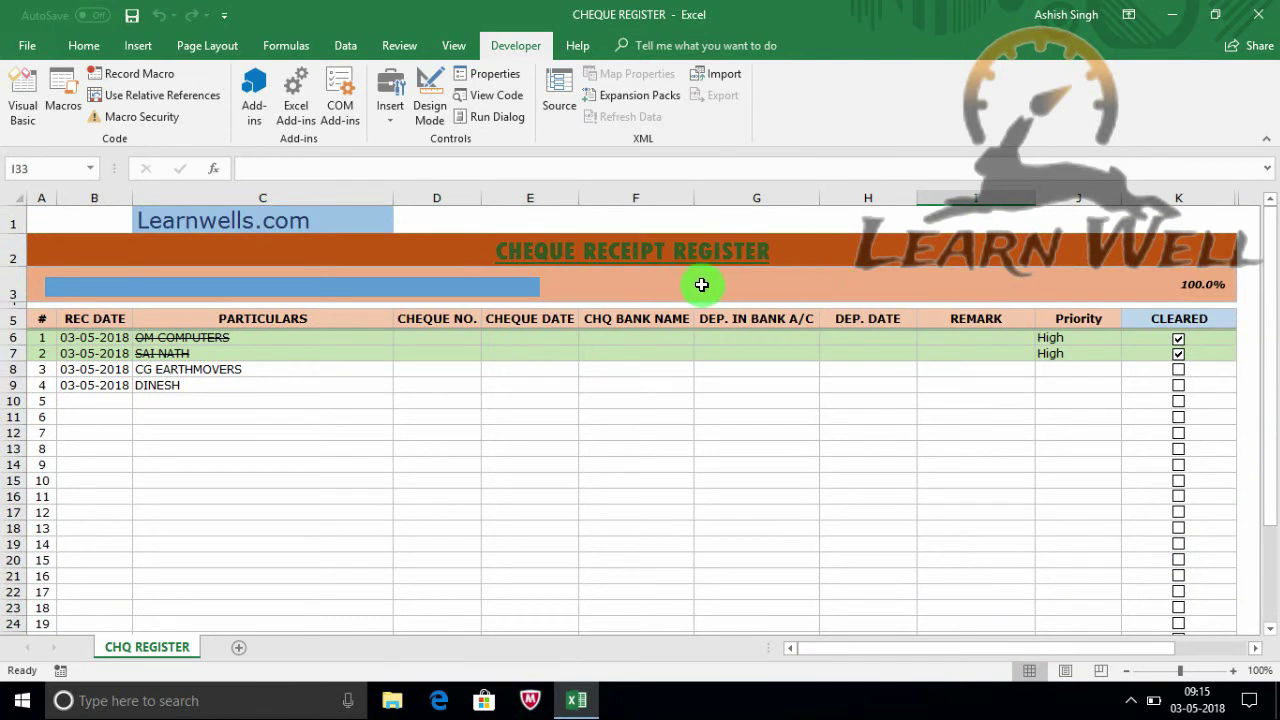
Select the register title and review J6's Priority list, leaving it at High
click(571, 252)
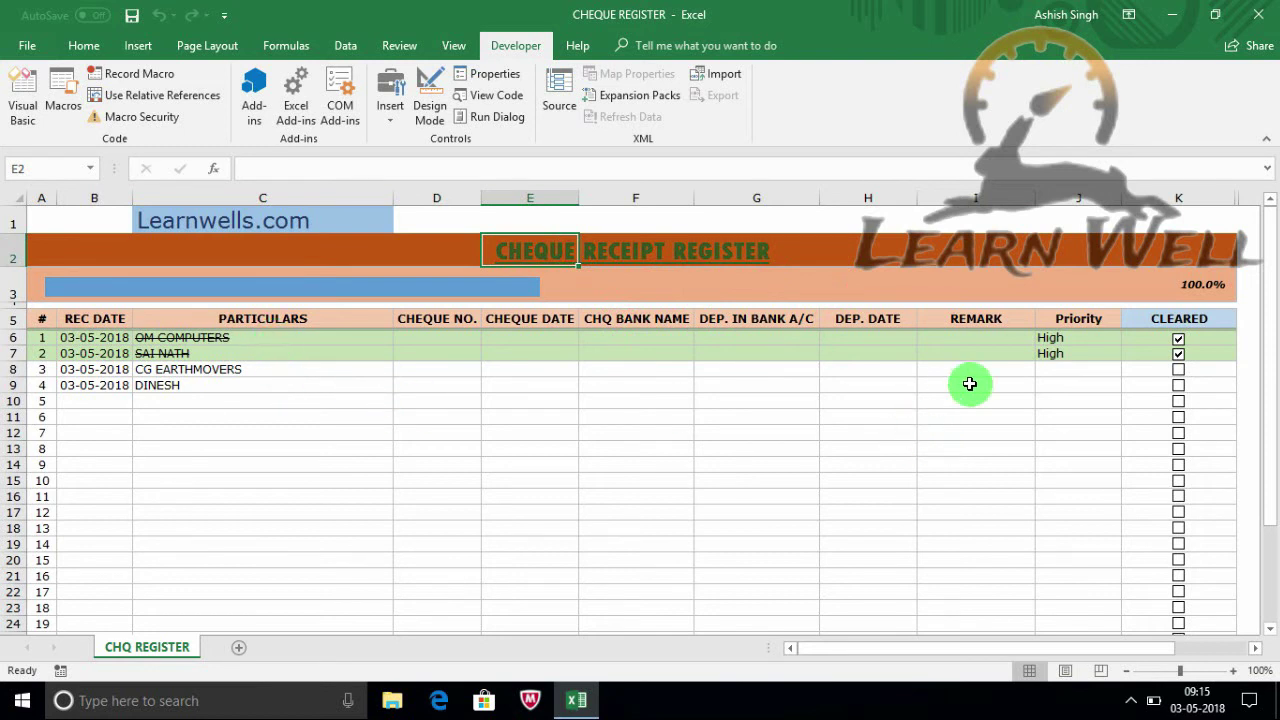
click(1078, 337)
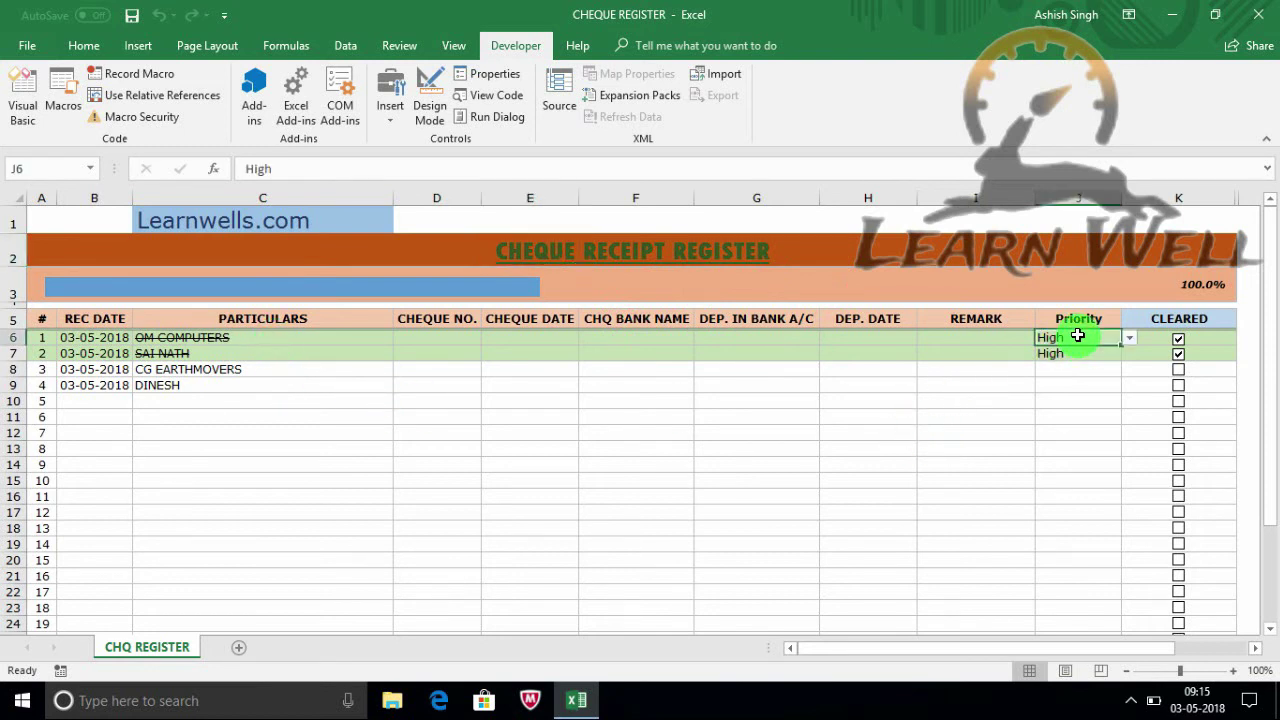
click(1129, 338)
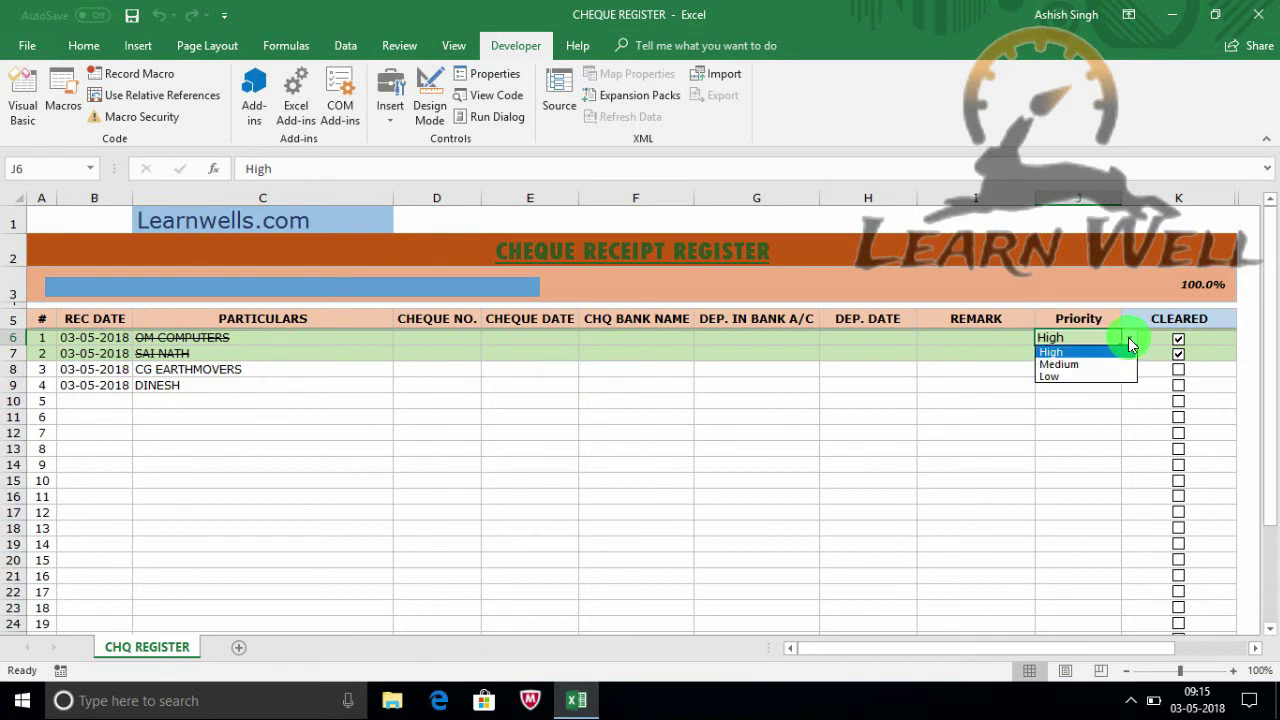
click(1072, 402)
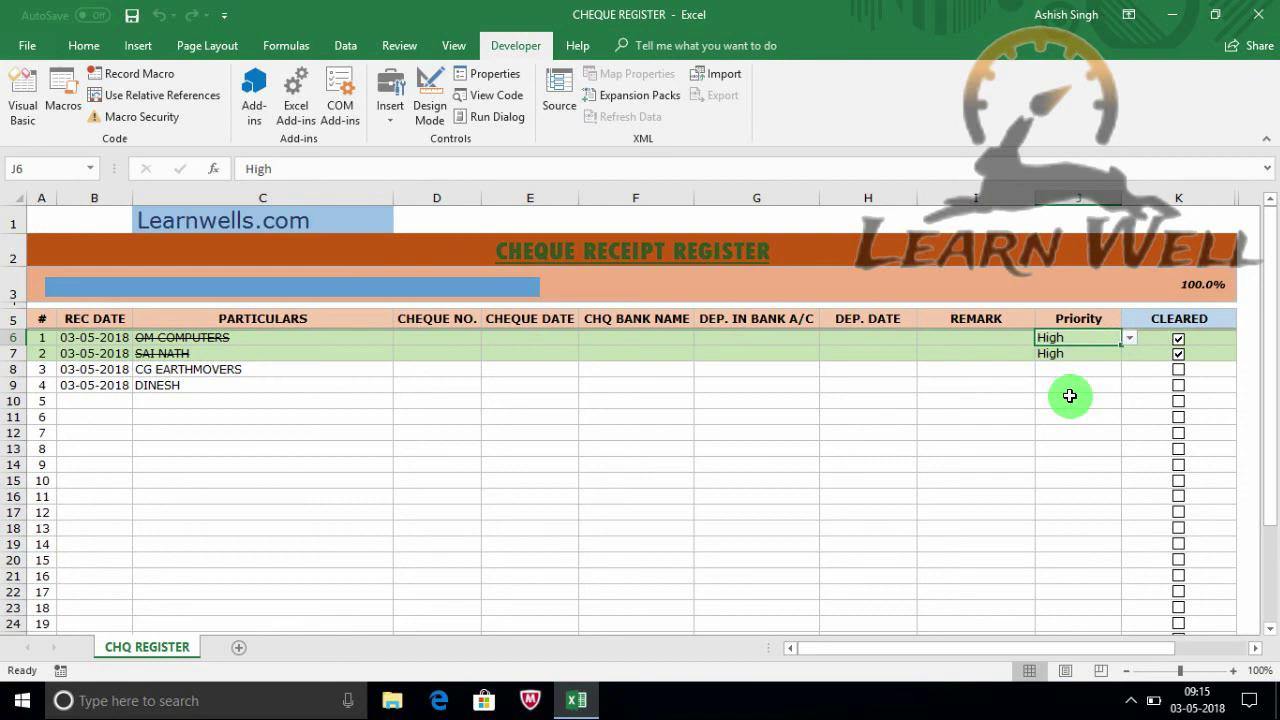
Scroll back to the top and open the screen recorder's controls from the system tray
mouse_move(1266, 295)
mouse_down()
mouse_move(1275, 337)
mouse_move(1269, 252)
mouse_up()
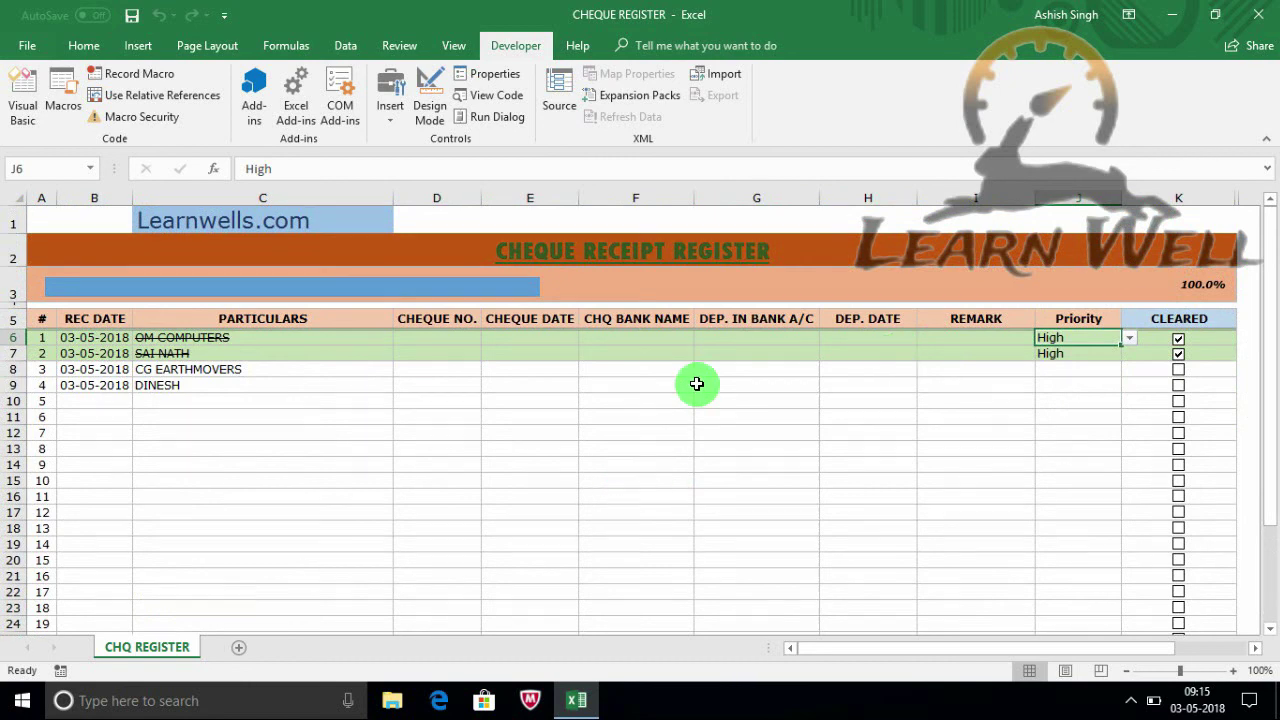
click(667, 373)
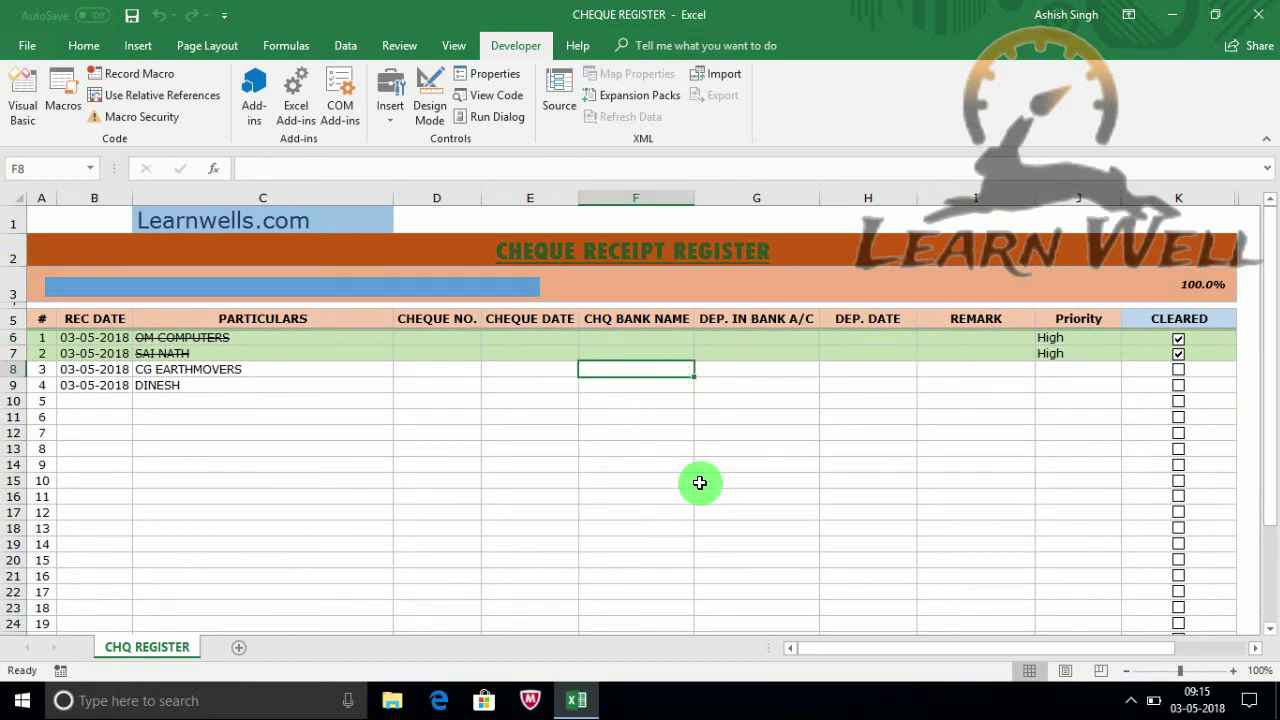
click(1131, 700)
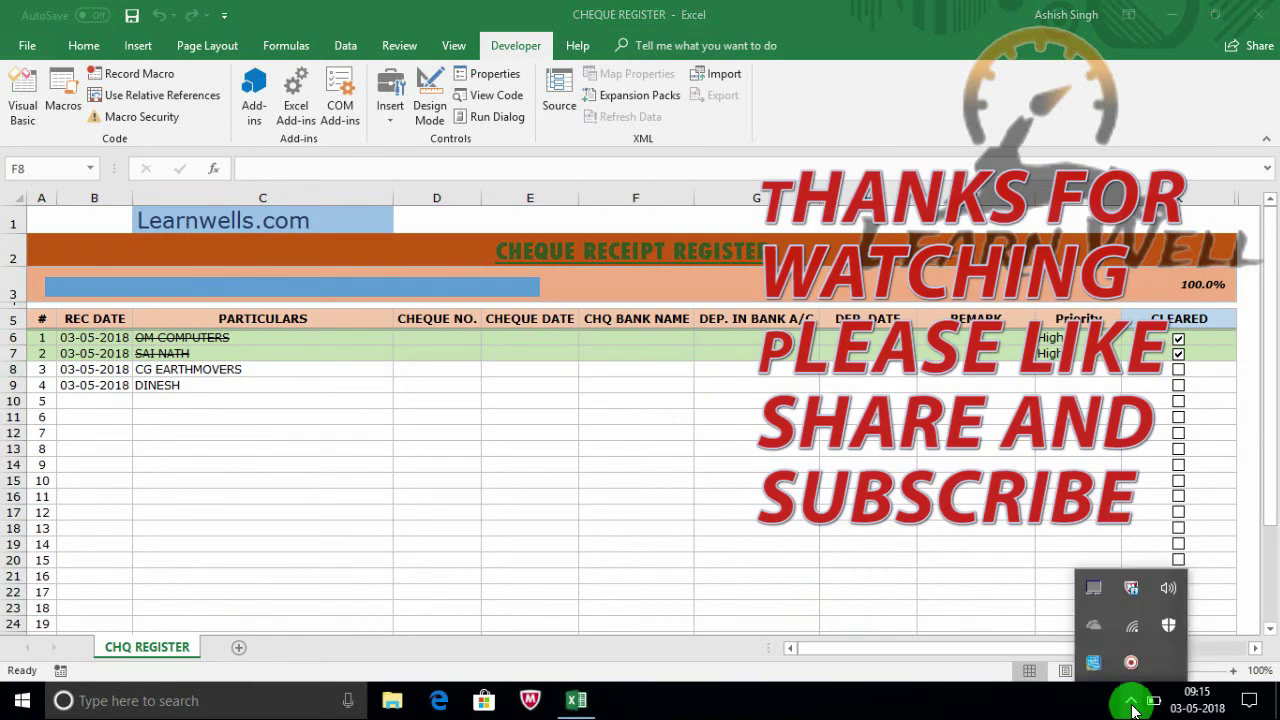
click(1131, 668)
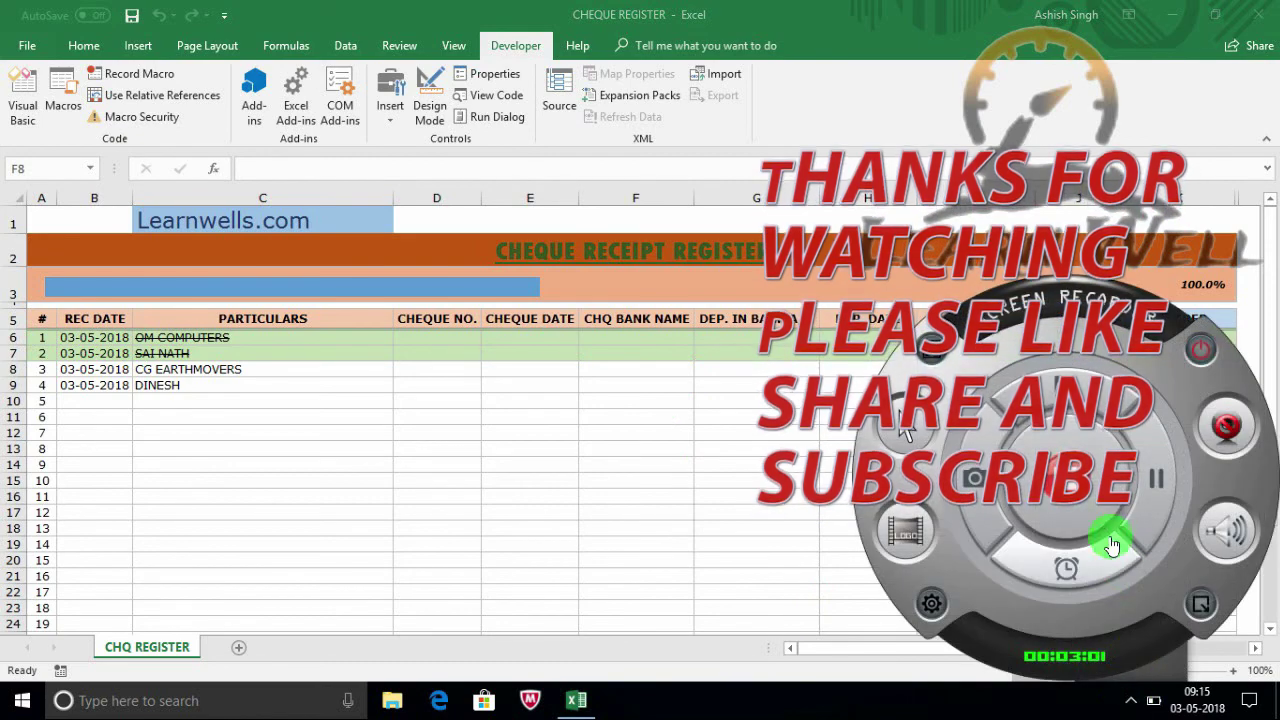